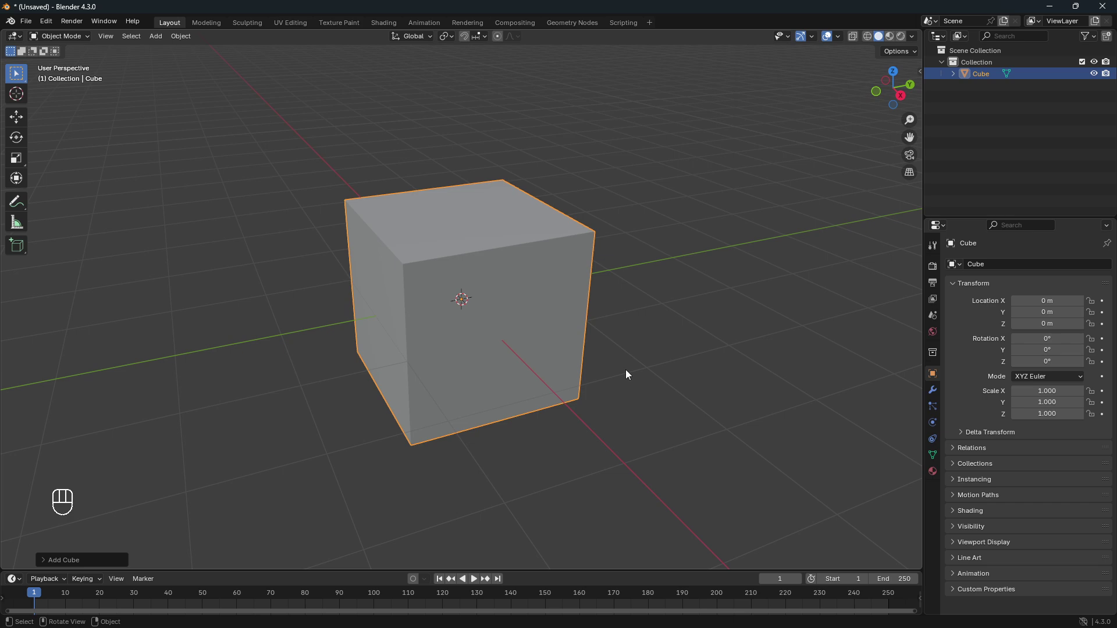
Switch the default cube from Object Mode into Edit Mode.
{"action": "key", "text": "Tab"}
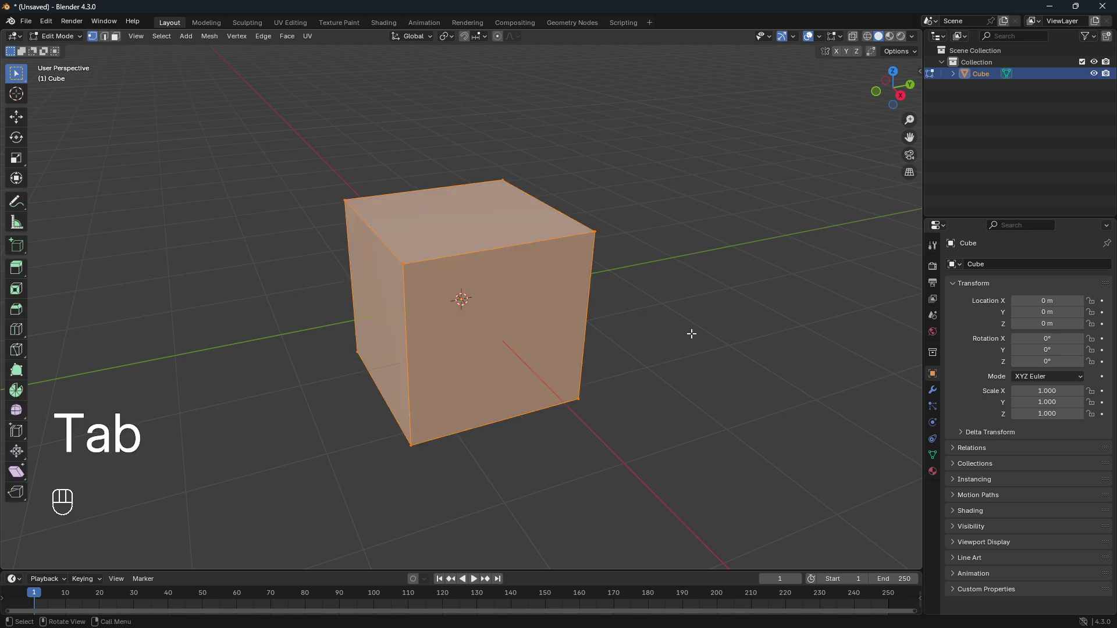
Start a Knife cut and place zigzag points across the cube's first two side faces.
{"action": "key", "text": "k"}
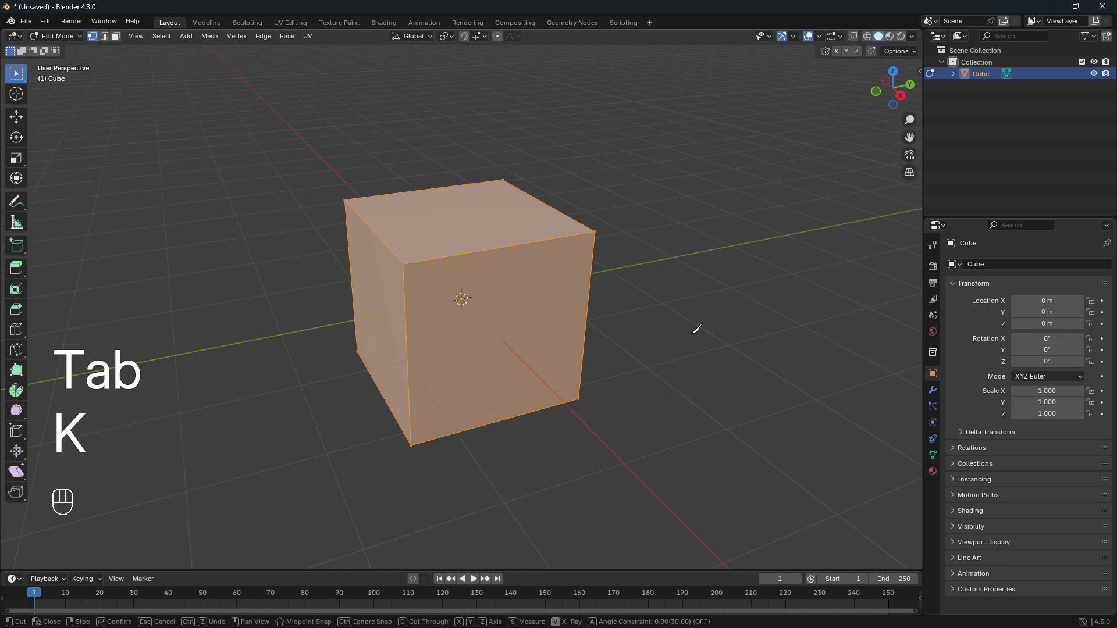
{"action": "left_click", "coordinate": [407, 341]}
{"action": "left_click", "coordinate": [491, 301]}
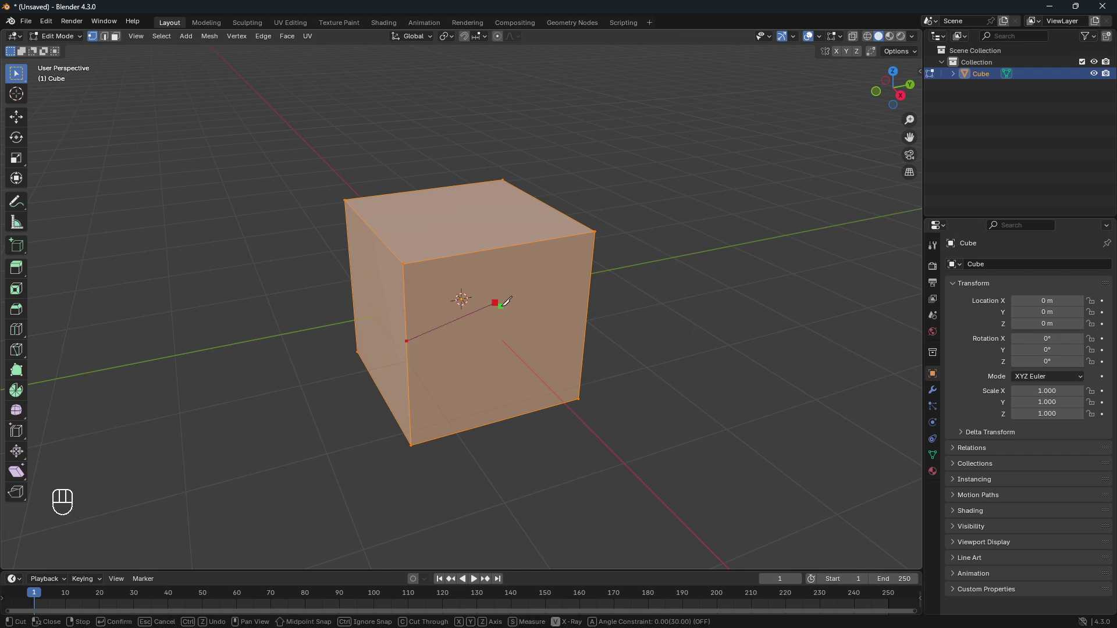
{"action": "middle_click_drag", "start_coordinate": [498, 297], "coordinate": [460, 268]}
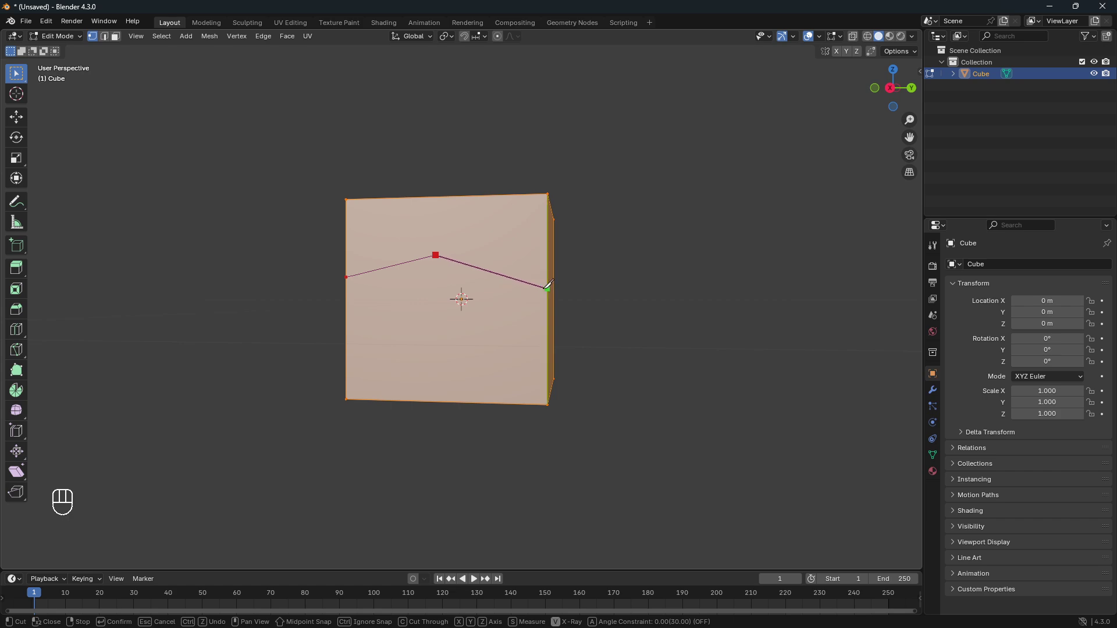
{"action": "left_click", "coordinate": [547, 283]}
{"action": "middle_click_drag", "start_coordinate": [547, 283], "coordinate": [424, 291]}
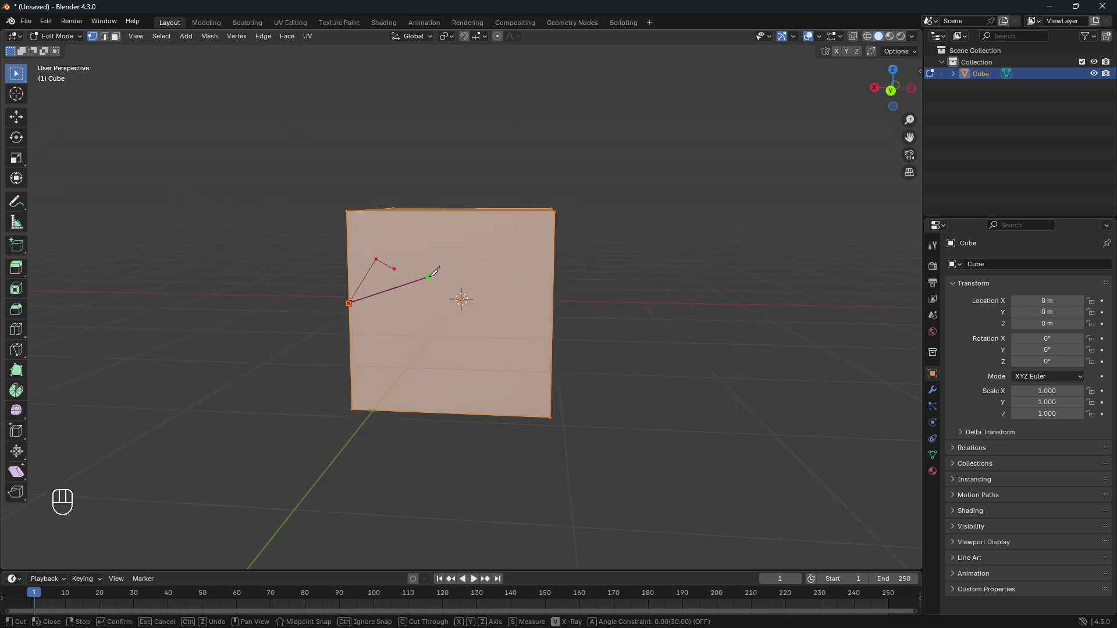
{"action": "left_click", "coordinate": [429, 277]}
{"action": "left_click", "coordinate": [513, 315]}
{"action": "left_click", "coordinate": [550, 290]}
Continue the zigzag knife points across the next two side faces of the cube.
{"action": "middle_click_drag", "start_coordinate": [550, 290], "coordinate": [437, 279]}
{"action": "left_click", "coordinate": [447, 270]}
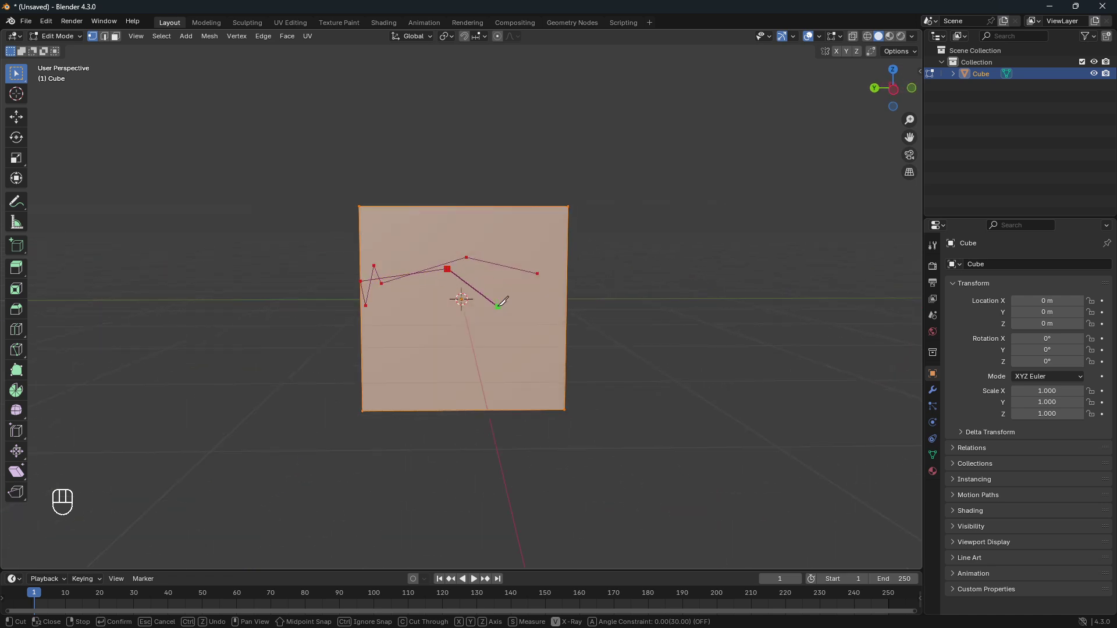
{"action": "left_click", "coordinate": [498, 308]}
{"action": "left_click", "coordinate": [568, 282]}
{"action": "middle_click_drag", "start_coordinate": [568, 276], "coordinate": [411, 282]}
{"action": "left_click", "coordinate": [420, 272]}
{"action": "left_click", "coordinate": [493, 305]}
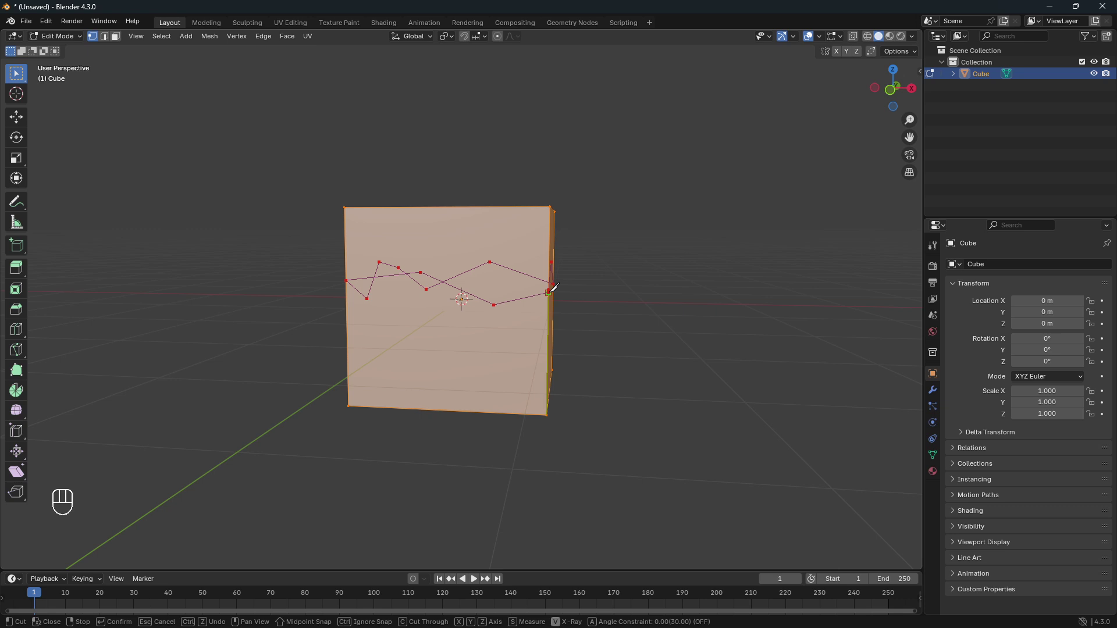
Confirm the zigzag knife cut and orbit to check the new edges.
{"action": "key", "text": "Return"}
{"action": "middle_click_drag", "start_coordinate": [551, 287], "coordinate": [588, 309]}
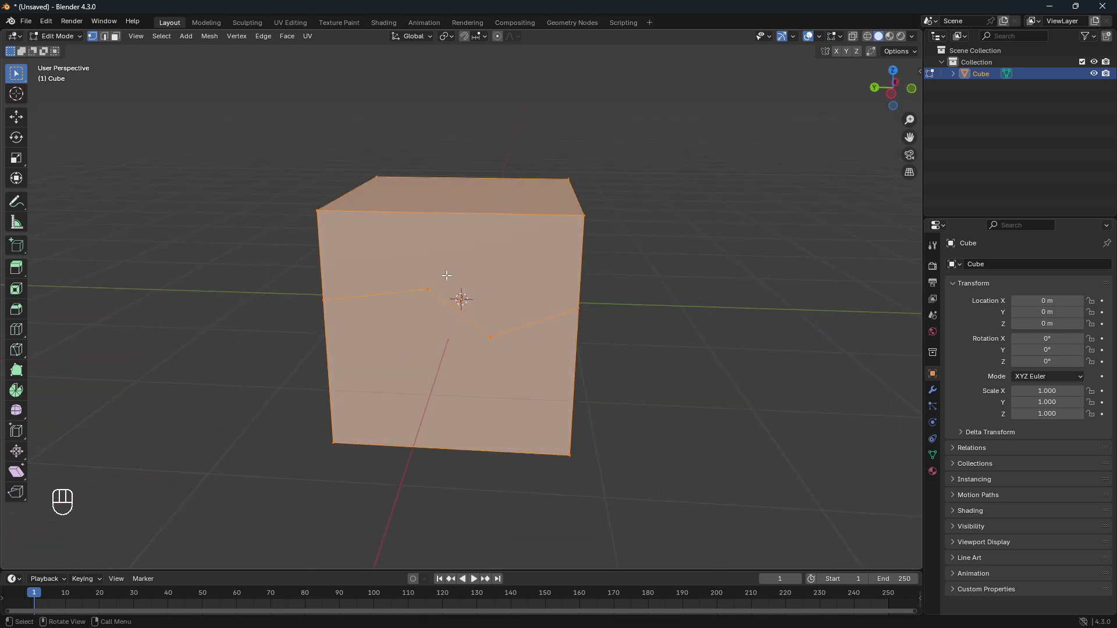
{"action": "middle_click_drag", "start_coordinate": [447, 275], "coordinate": [436, 274]}
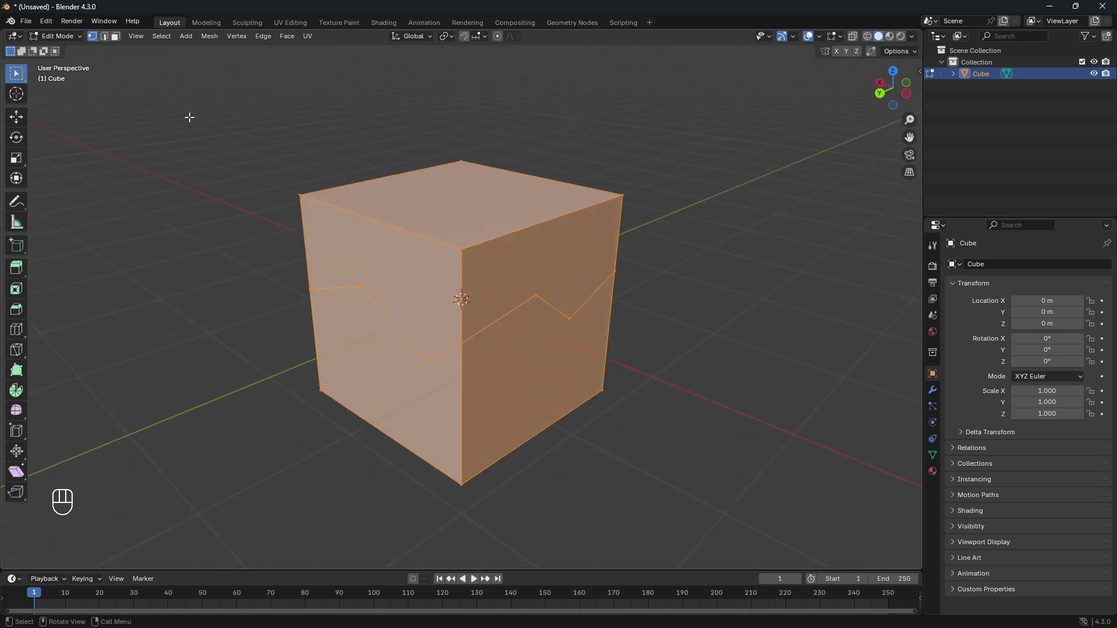
Switch the mesh selection mode to Face select.
{"action": "left_click", "coordinate": [116, 38]}
{"action": "left_click", "coordinate": [93, 37]}
{"action": "left_click", "coordinate": [116, 37]}
{"action": "key", "text": "1"}
{"action": "key", "text": "3"}
{"action": "key", "text": "1"}
{"action": "key", "text": "3"}
Select the upper zigzag face on the right side and extrude it outward.
{"action": "left_click", "coordinate": [580, 256]}
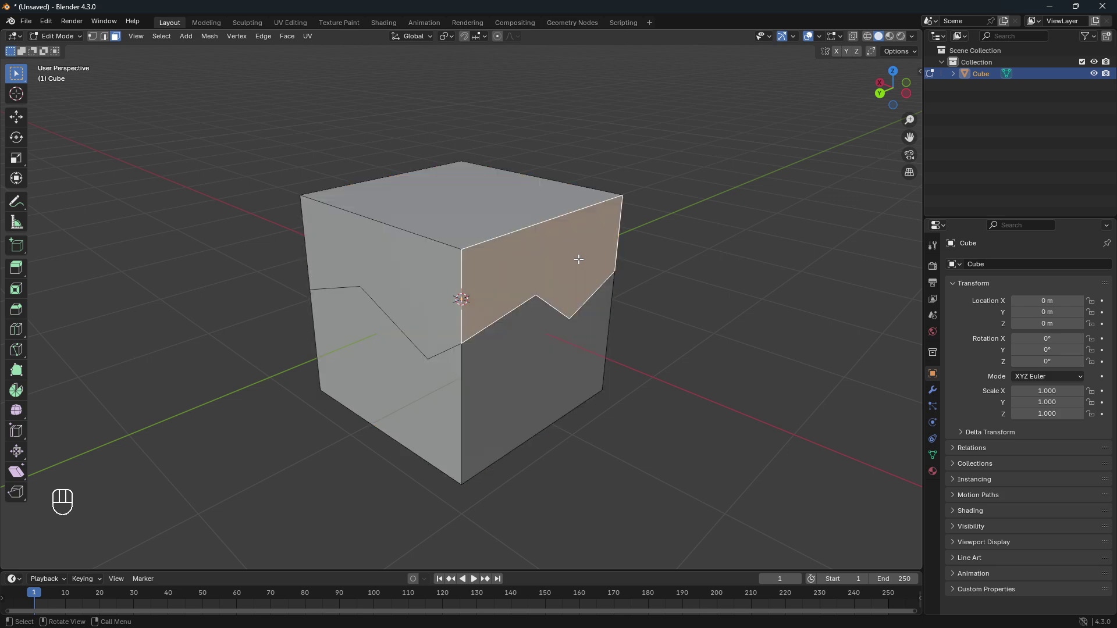
{"action": "mouse_move", "coordinate": [576, 256]}
{"action": "middle_mouse_down"}
{"action": "mouse_move", "coordinate": [553, 250]}
{"action": "mouse_move", "coordinate": [577, 245]}
{"action": "middle_mouse_up"}
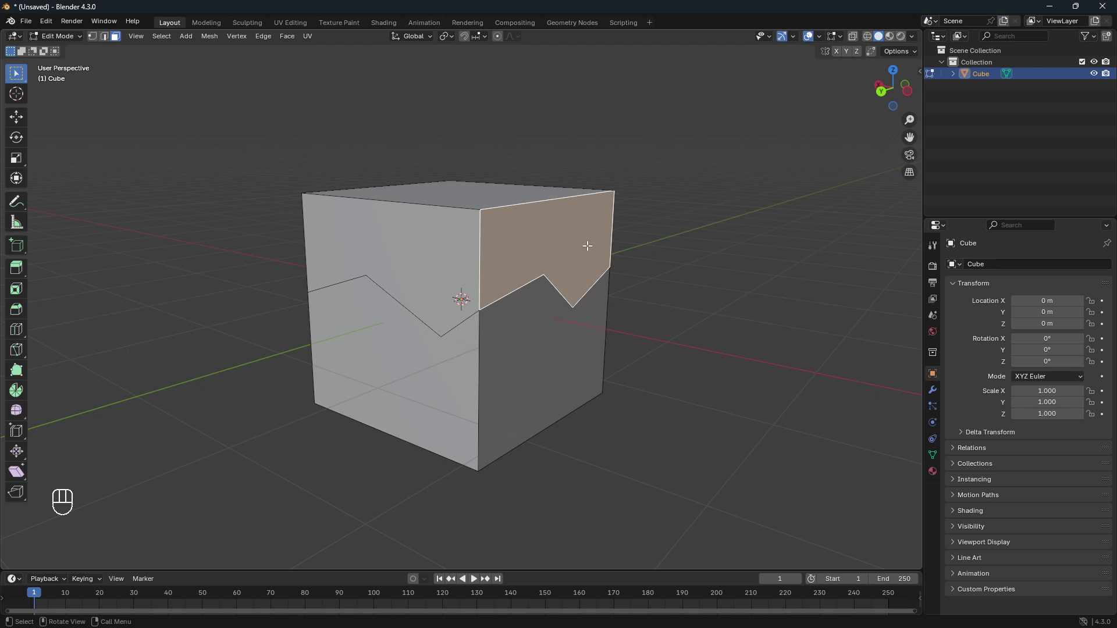
{"action": "key", "text": "e"}
{"action": "left_click", "coordinate": [654, 263]}
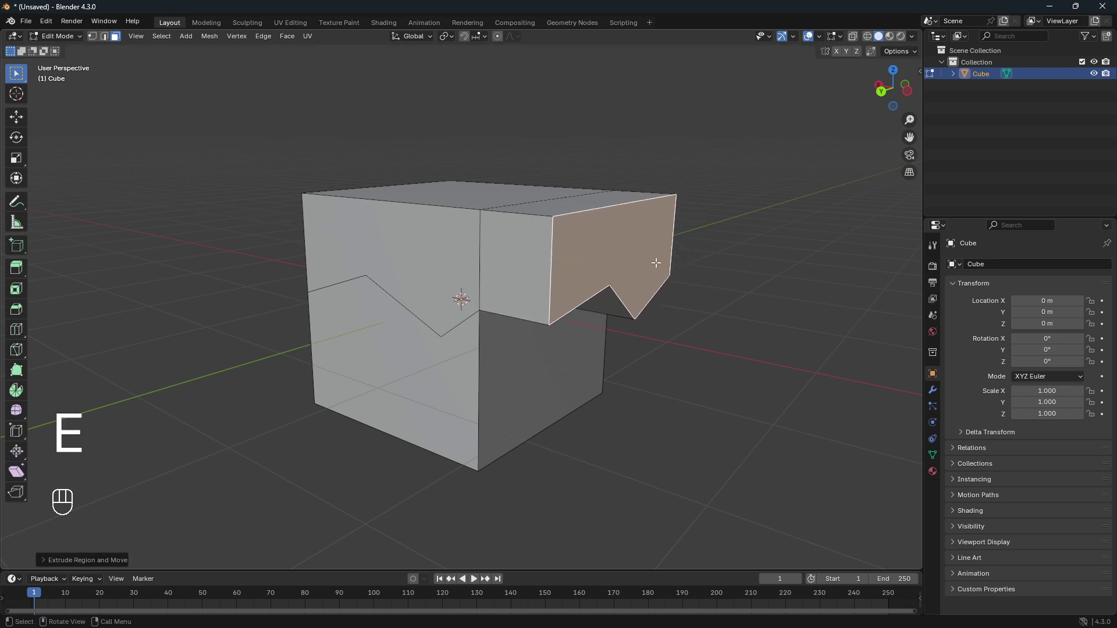
Undo a trial face deletion, then separate the extruded selection into its own object, Cube.001.
{"action": "key", "text": "x"}
{"action": "left_click", "coordinate": [654, 262]}
{"action": "key", "text": "ctrl+z"}
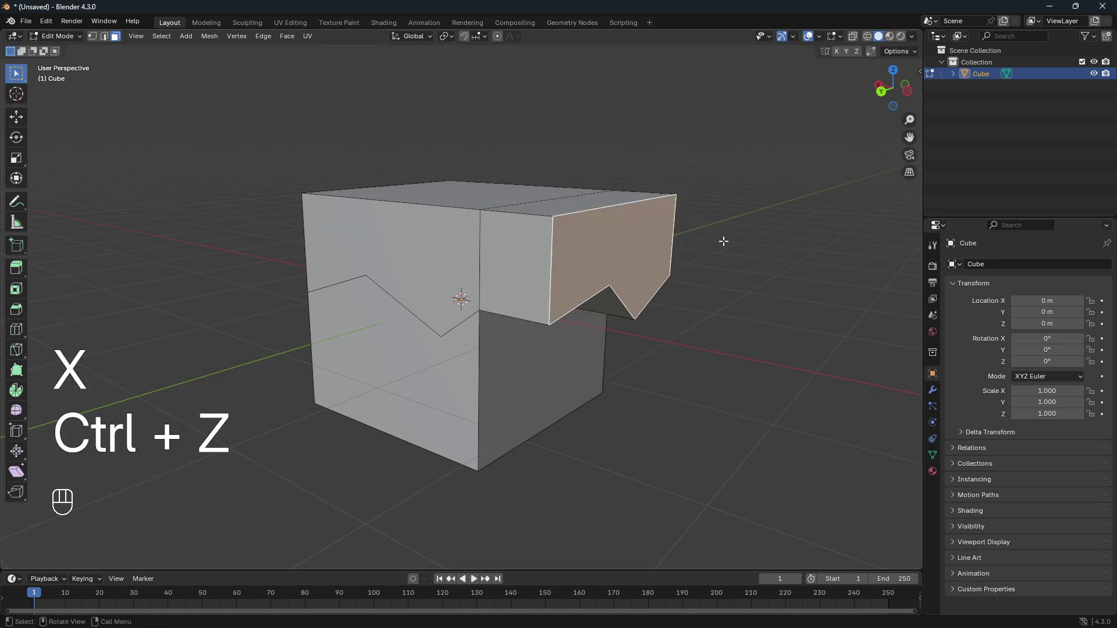
{"action": "key", "text": "p"}
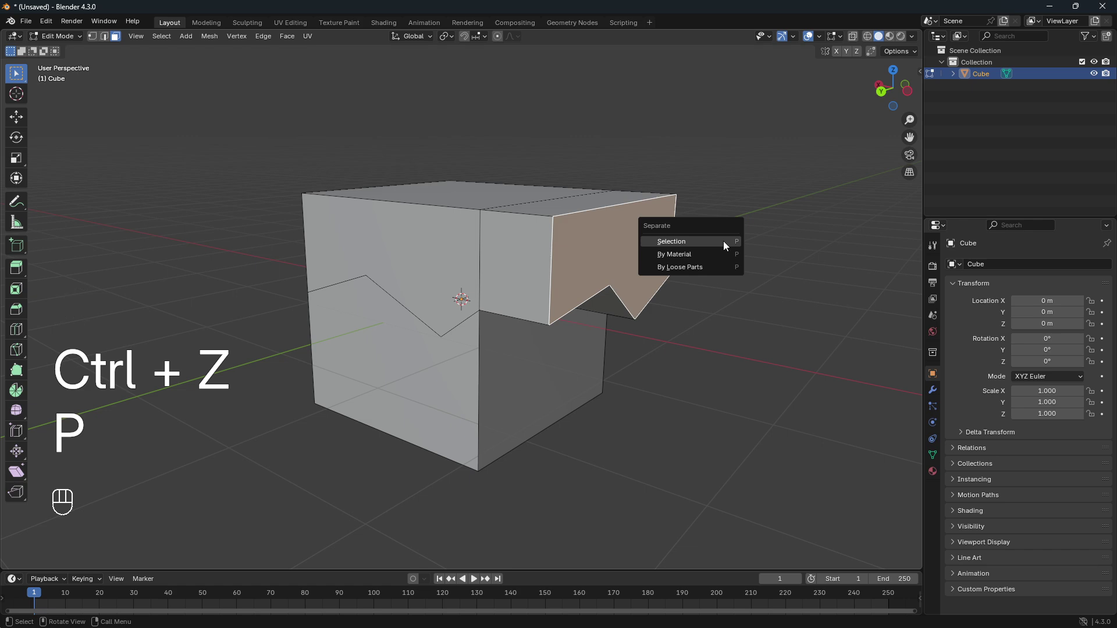
{"action": "left_click", "coordinate": [724, 241]}
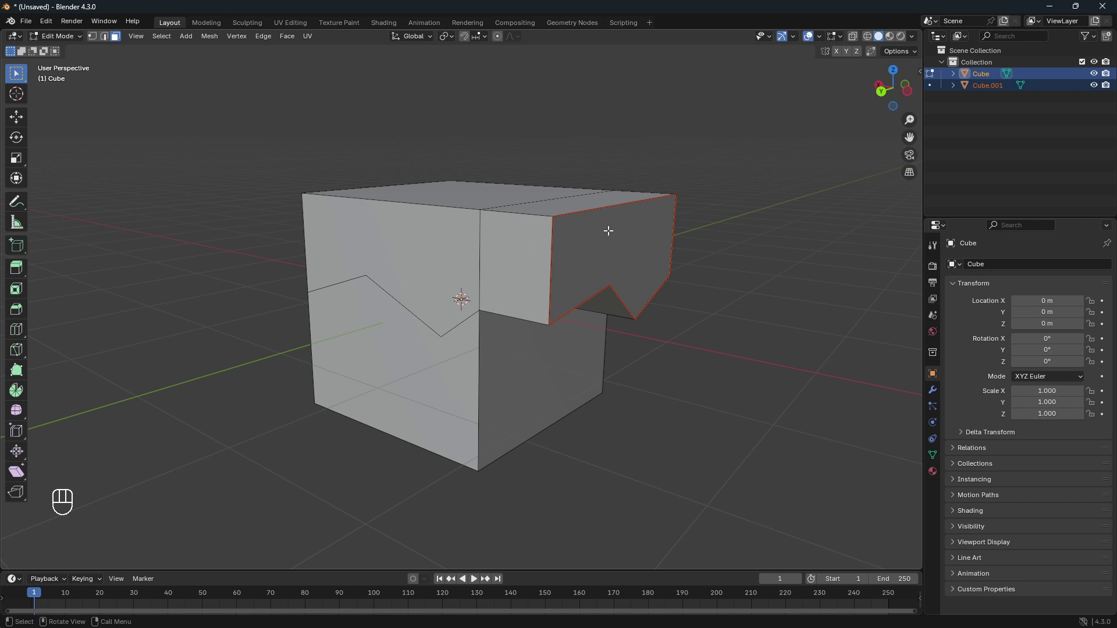
In Object Mode, move the separated Cube.001 aside and delete it, leaving the notched Cube.
{"action": "key", "text": "Tab"}
{"action": "left_click", "coordinate": [656, 243]}
{"action": "scroll", "coordinate": [642, 264], "scroll_direction": "down", "scroll_amount": 1}
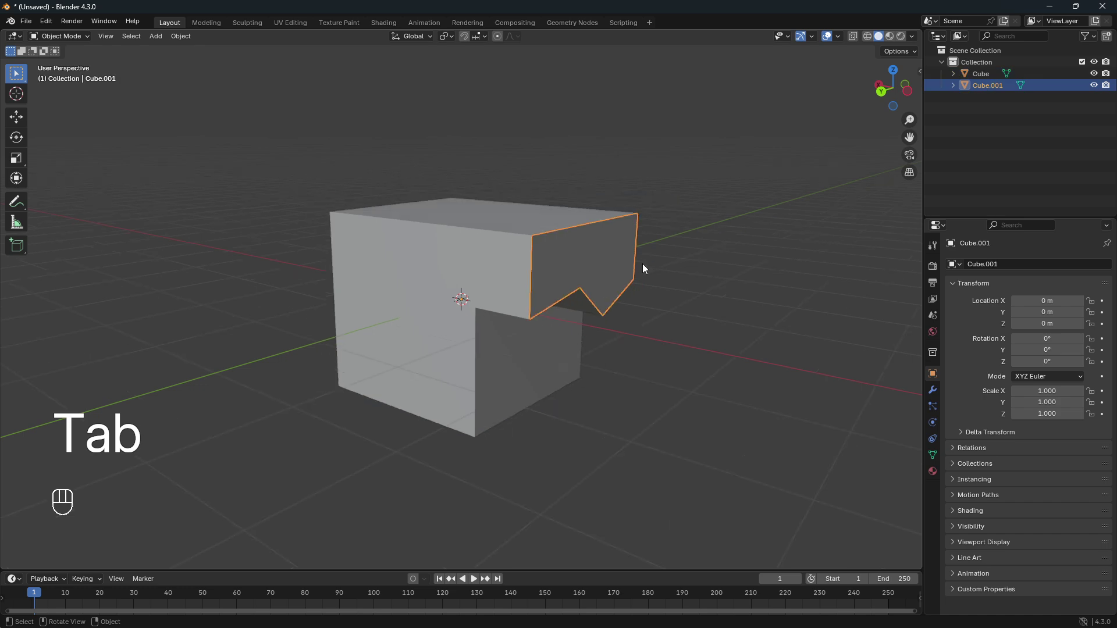
{"action": "key", "text": "g"}
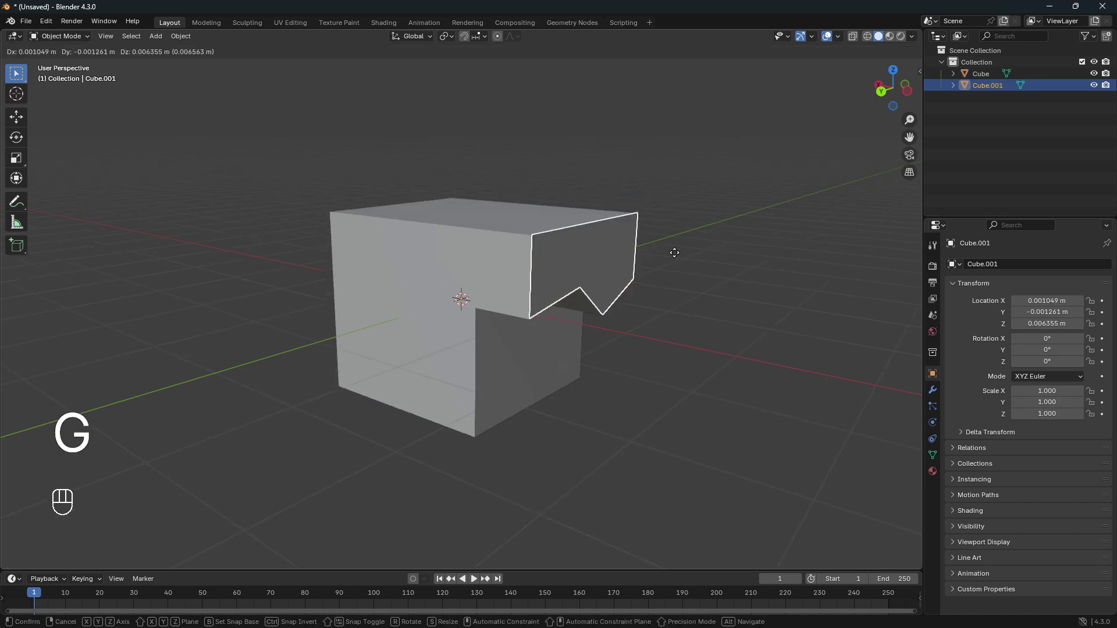
{"action": "left_click", "coordinate": [783, 242]}
{"action": "key", "text": "x"}
{"action": "left_click", "coordinate": [766, 251]}
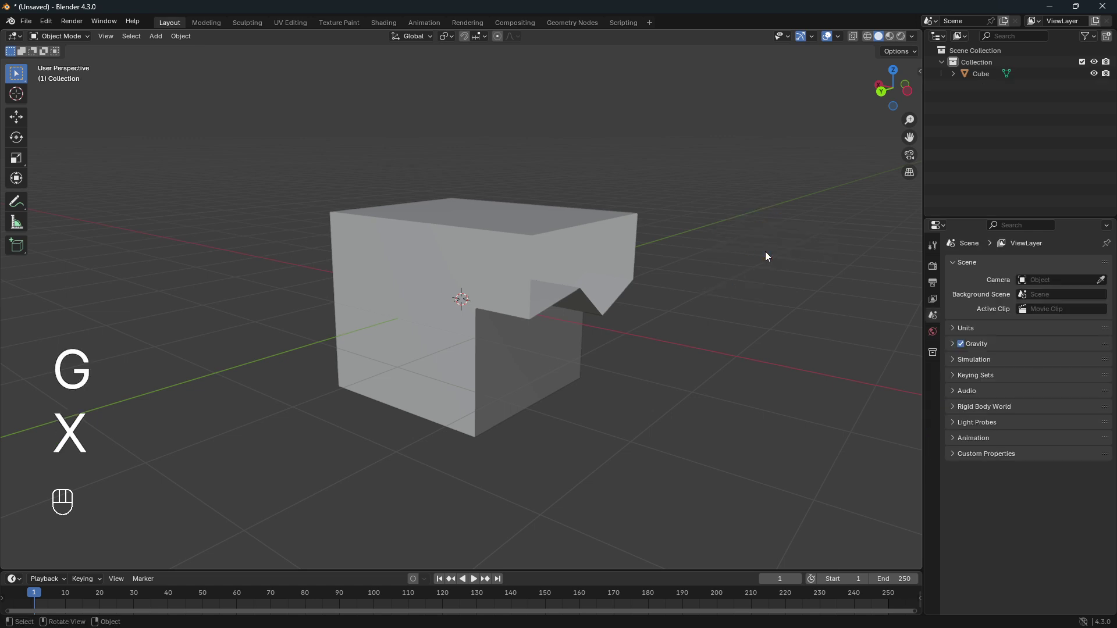
{"action": "middle_click_drag", "start_coordinate": [632, 262], "coordinate": [679, 269]}
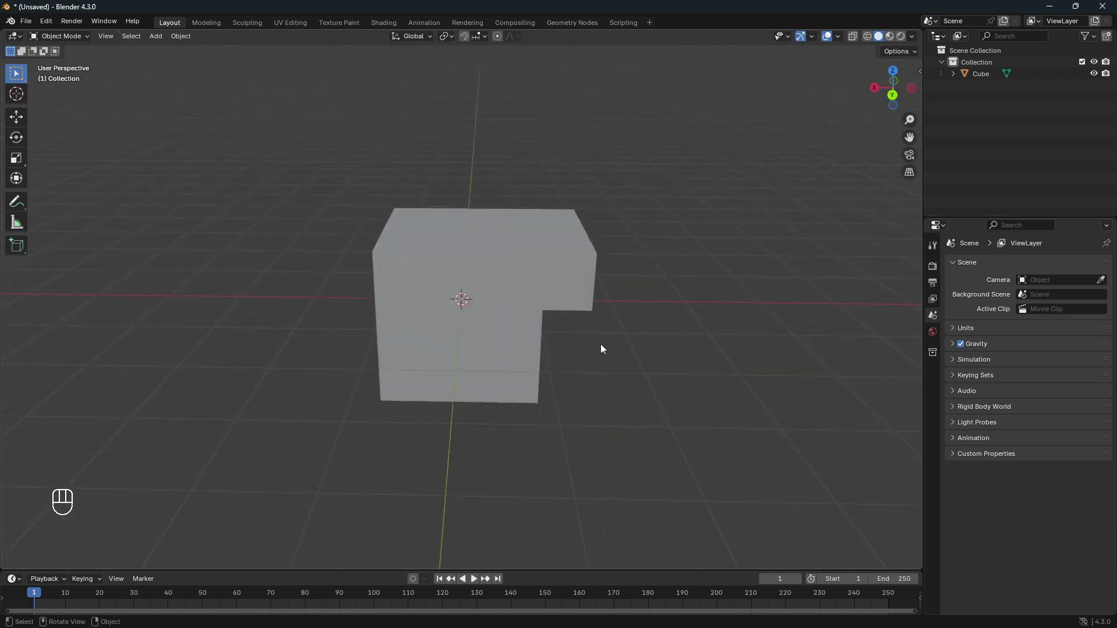
{"action": "scroll", "coordinate": [601, 344], "scroll_direction": "up", "scroll_amount": 2}
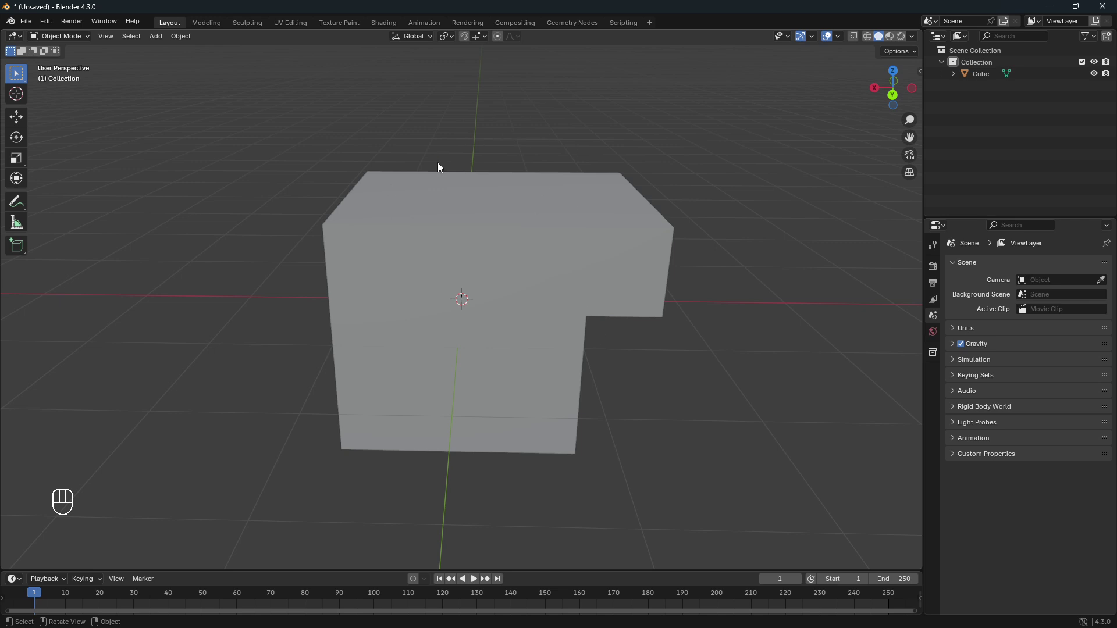
{"action": "scroll", "coordinate": [510, 255], "scroll_direction": "down", "scroll_amount": 3}
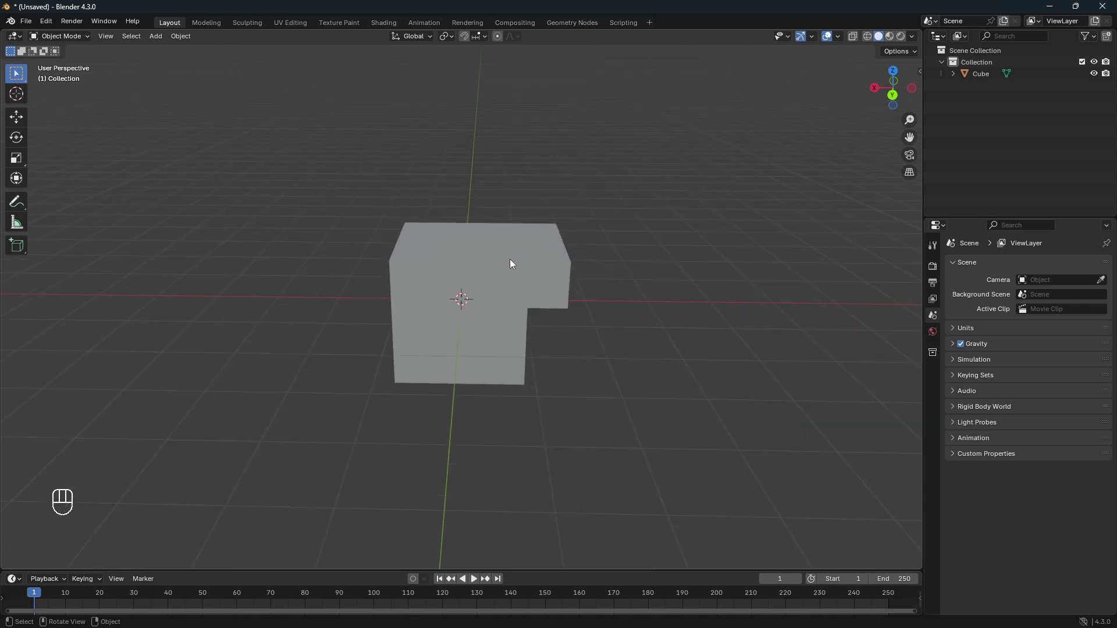
Add a Bézier circle to the scene from the Curve menu.
{"action": "key", "text": "shift+a"}
{"action": "mouse_move", "coordinate": [512, 264]}
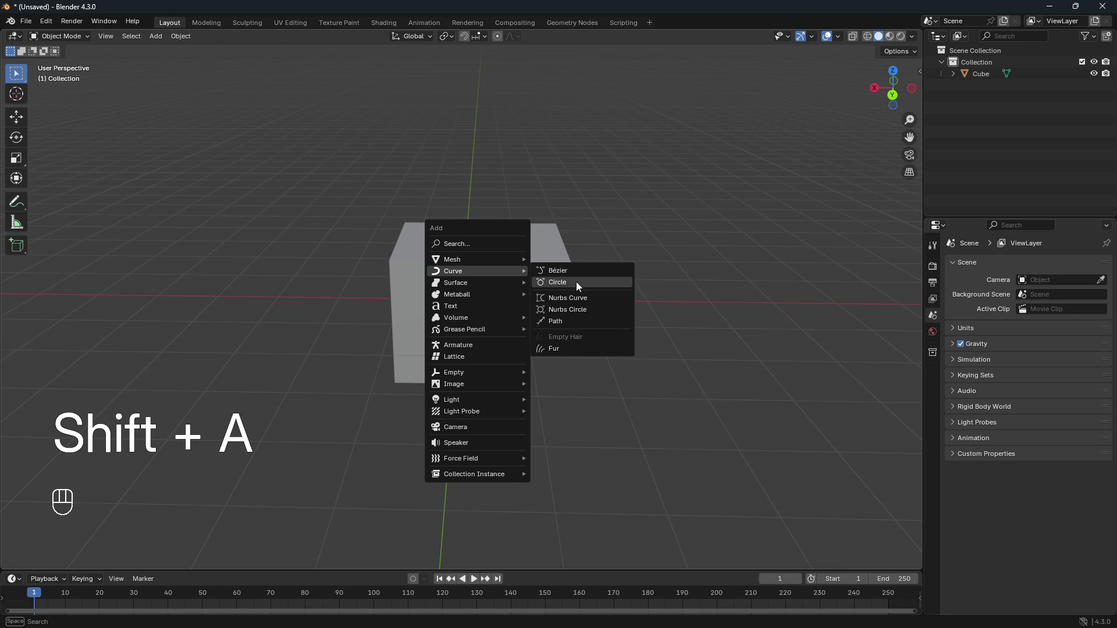
{"action": "left_click", "coordinate": [578, 284]}
Raise the circle along Z to 2.1131 m and scale it down to 0.759.
{"action": "key", "text": "g"}
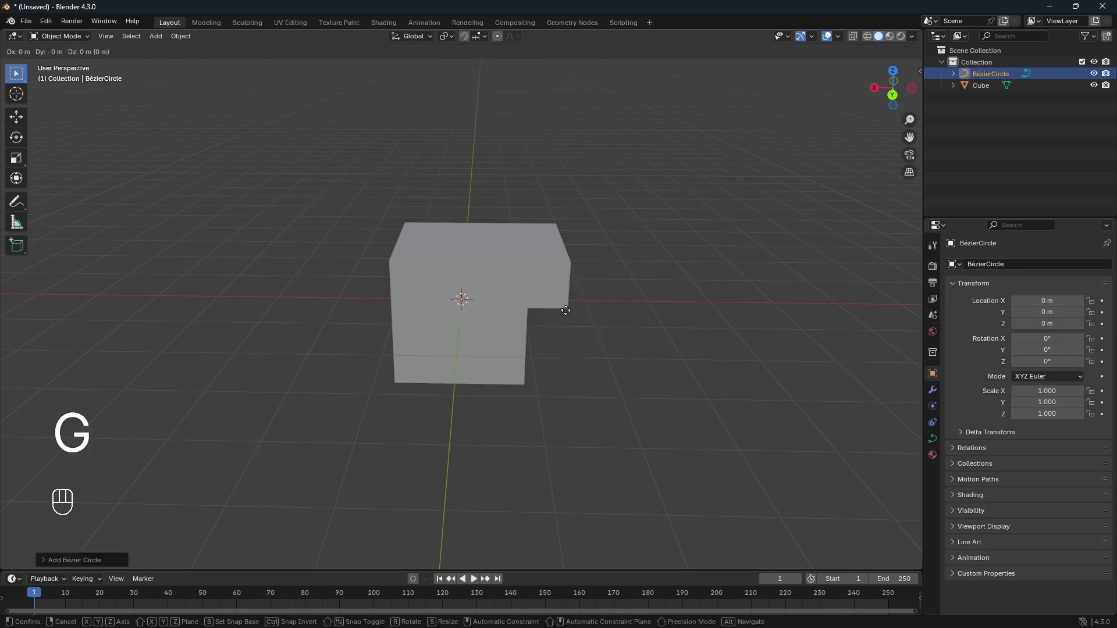
{"action": "key", "text": "z"}
{"action": "left_click", "coordinate": [559, 180]}
{"action": "key", "text": "s"}
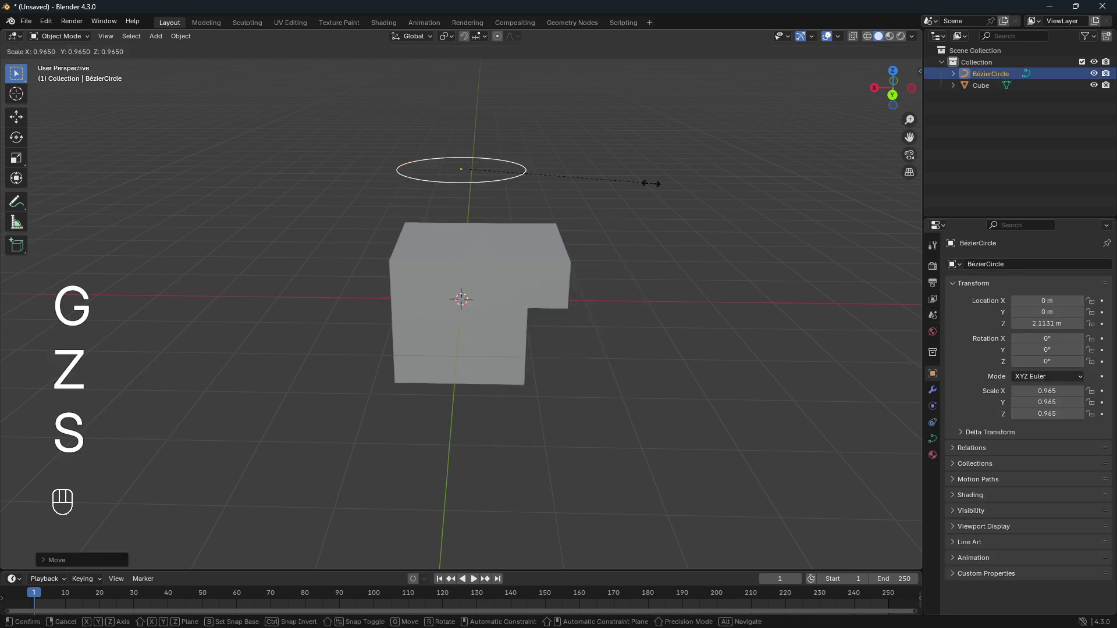
{"action": "left_click", "coordinate": [610, 189]}
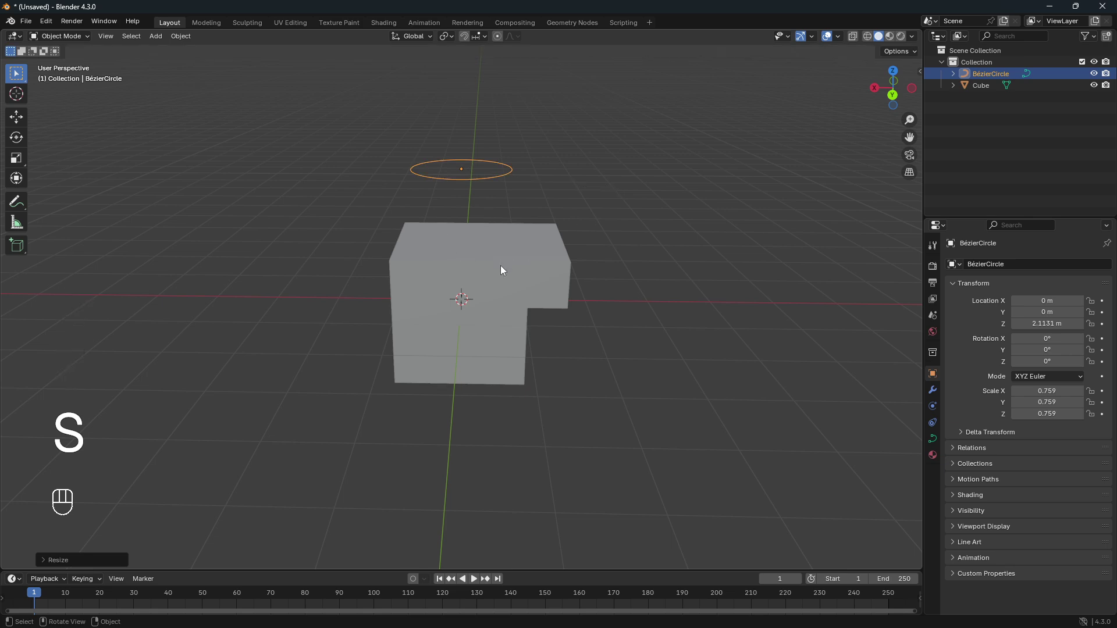
{"action": "middle_click_drag", "start_coordinate": [503, 270], "coordinate": [510, 225]}
{"action": "middle_click_drag", "start_coordinate": [530, 275], "coordinate": [480, 283]}
{"action": "scroll", "coordinate": [491, 288], "scroll_direction": "up", "scroll_amount": 2}
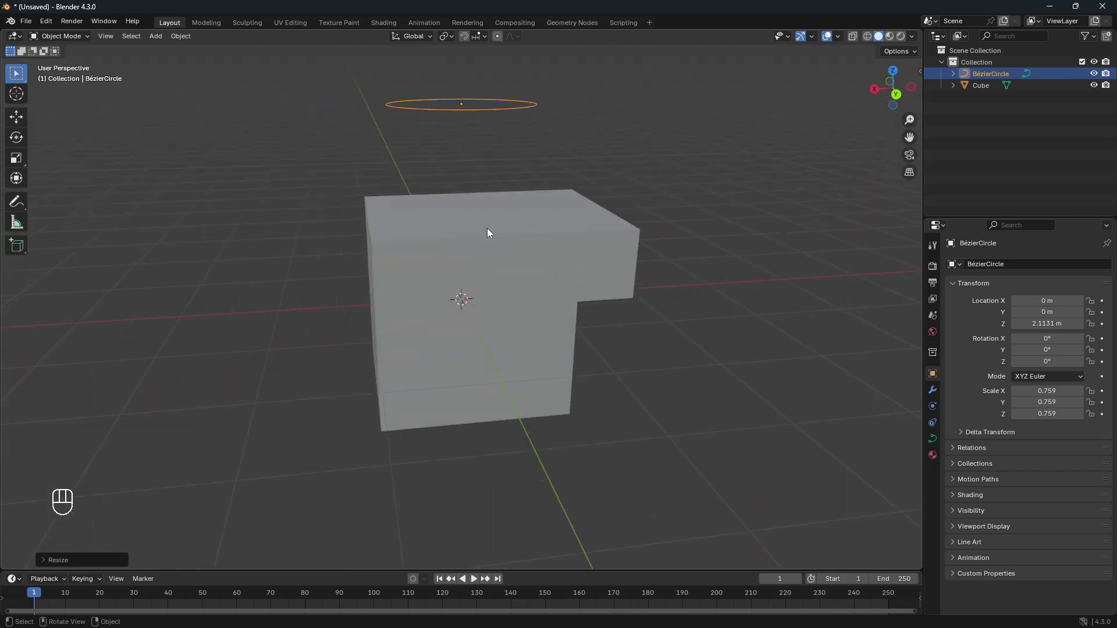
Select the Cube and switch it back into Edit Mode.
{"action": "left_click", "coordinate": [569, 272]}
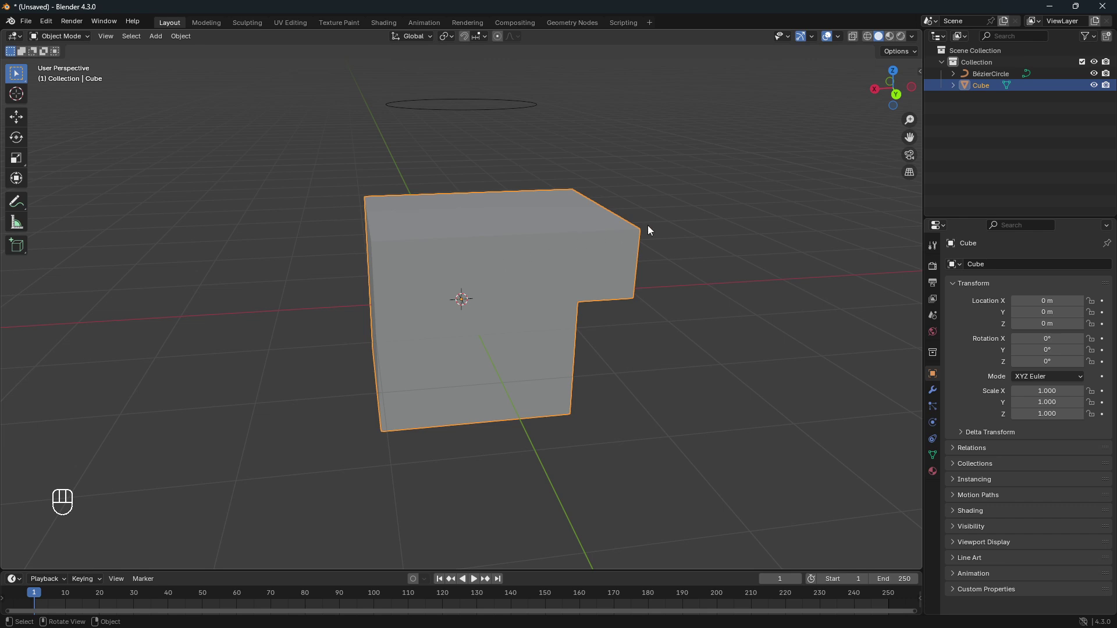
{"action": "key", "text": "Tab"}
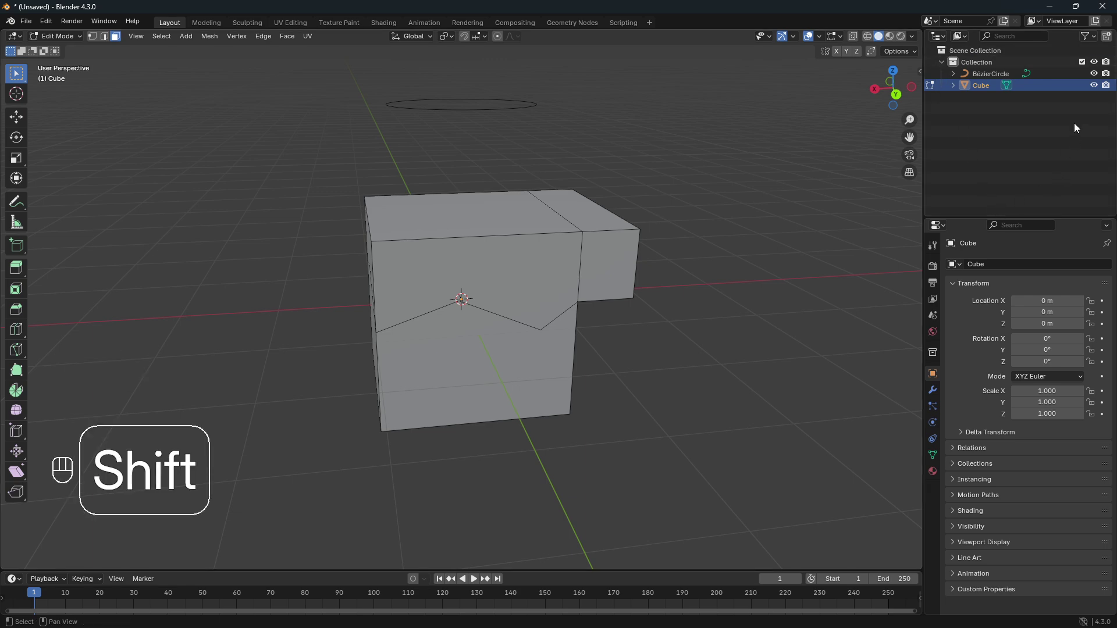
Add BézierCircle to the selection and run Mesh > Knife Project onto the cube.
{"action": "left_click", "coordinate": [993, 74], "text": "shift"}
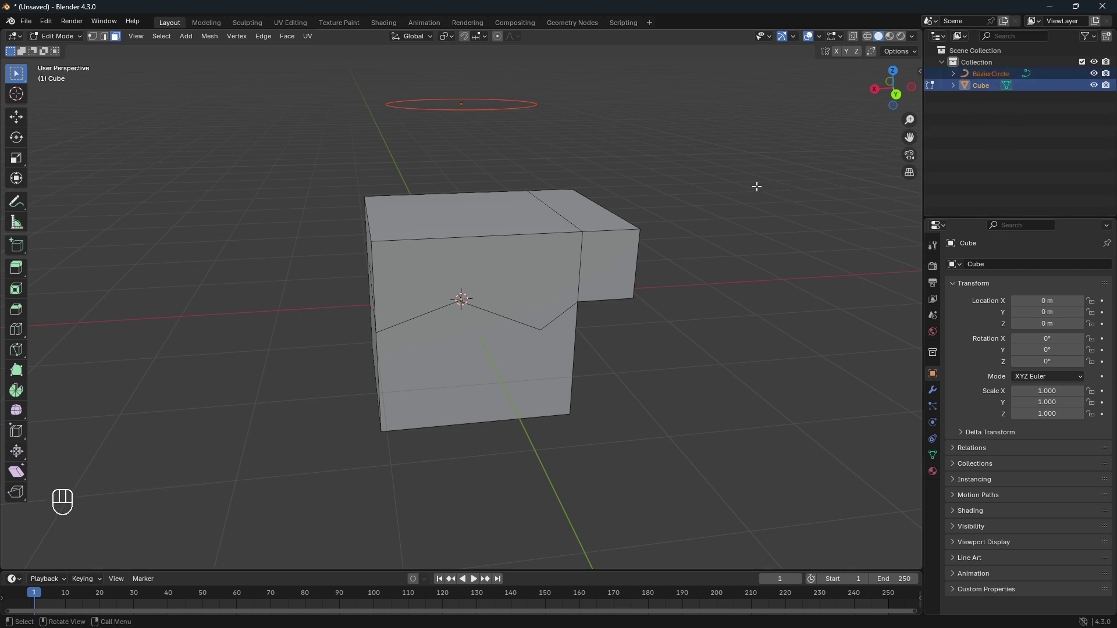
{"action": "left_click", "coordinate": [213, 38]}
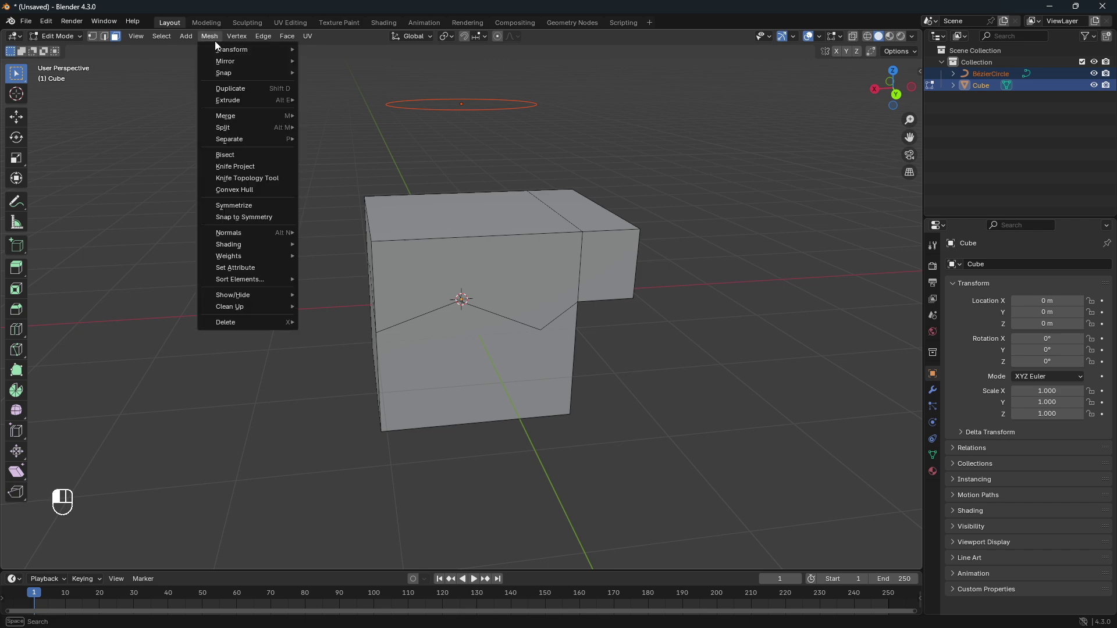
{"action": "left_click", "coordinate": [276, 167]}
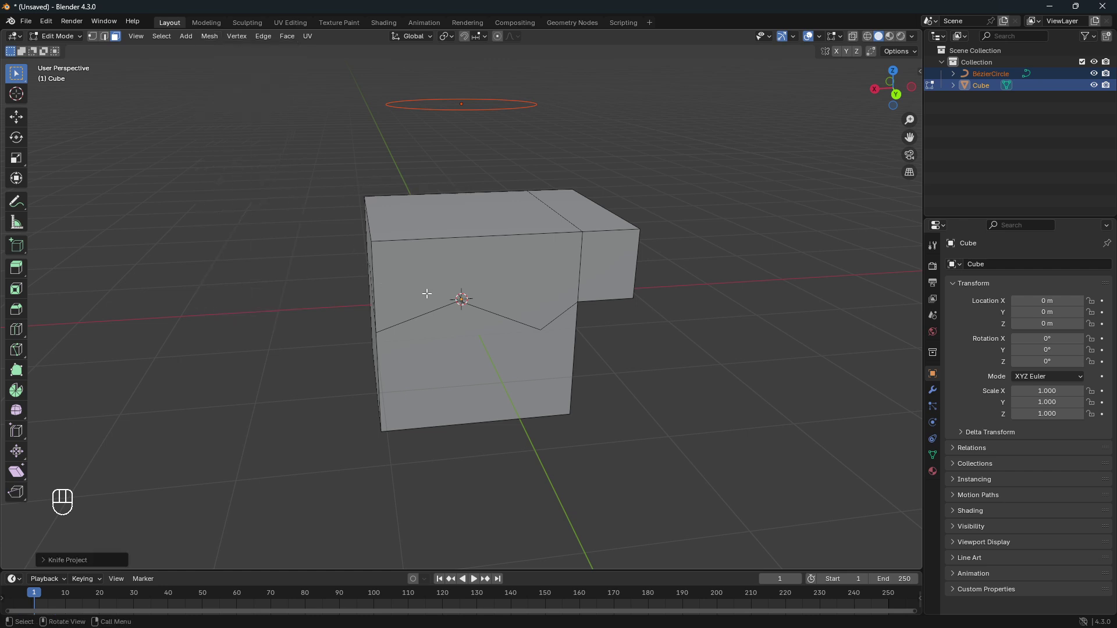
Orbit around the cube and view it from above to inspect the projected cut.
{"action": "middle_click_drag", "start_coordinate": [450, 283], "coordinate": [663, 271]}
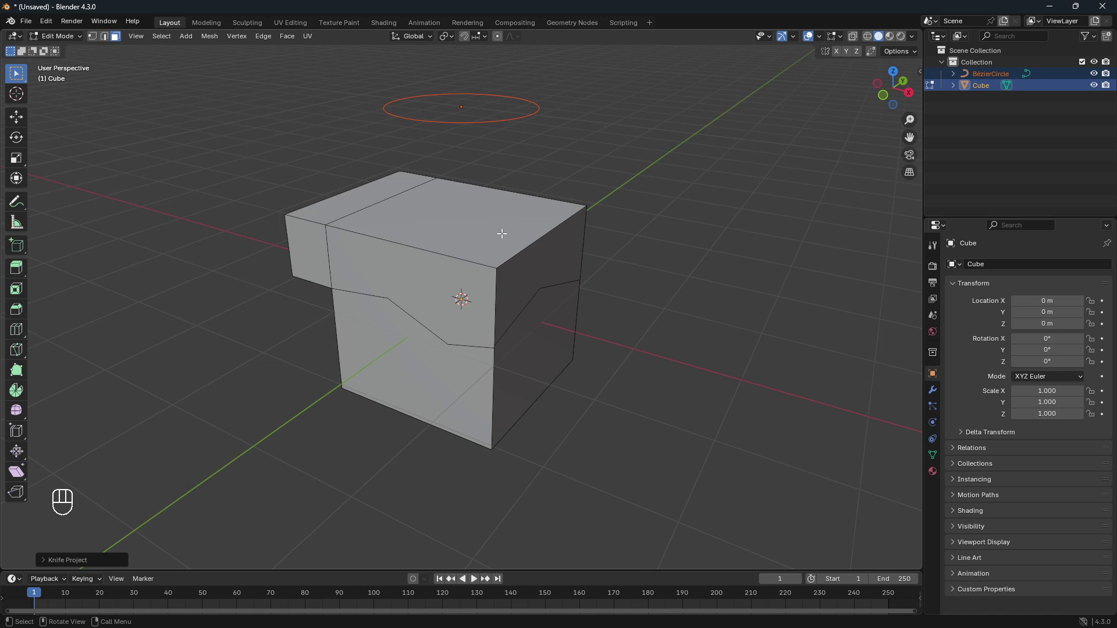
{"action": "mouse_move", "coordinate": [501, 233]}
{"action": "middle_mouse_down"}
{"action": "mouse_move", "coordinate": [514, 247]}
{"action": "mouse_move", "coordinate": [522, 228]}
{"action": "middle_mouse_up"}
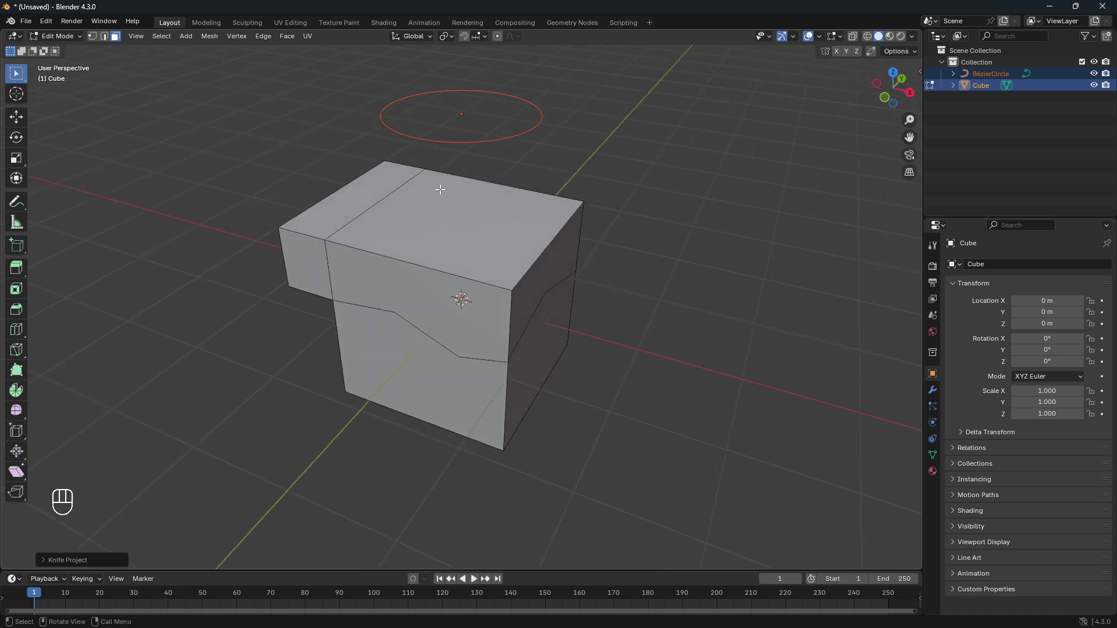
{"action": "middle_click_drag", "start_coordinate": [465, 296], "coordinate": [484, 273]}
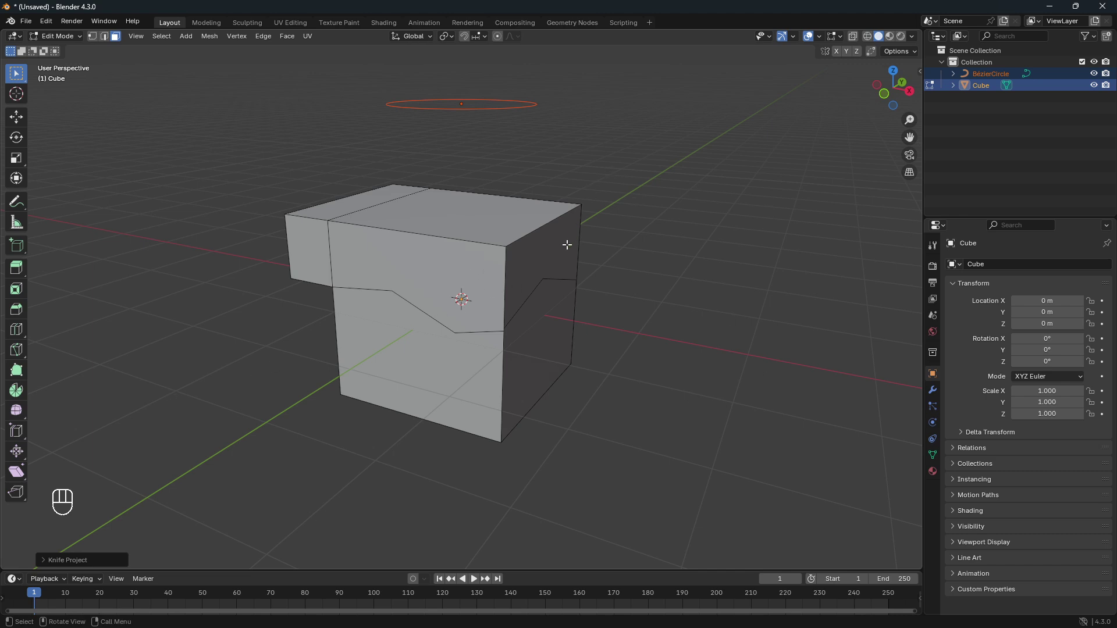
{"action": "scroll", "coordinate": [561, 250], "scroll_direction": "down", "scroll_amount": 1}
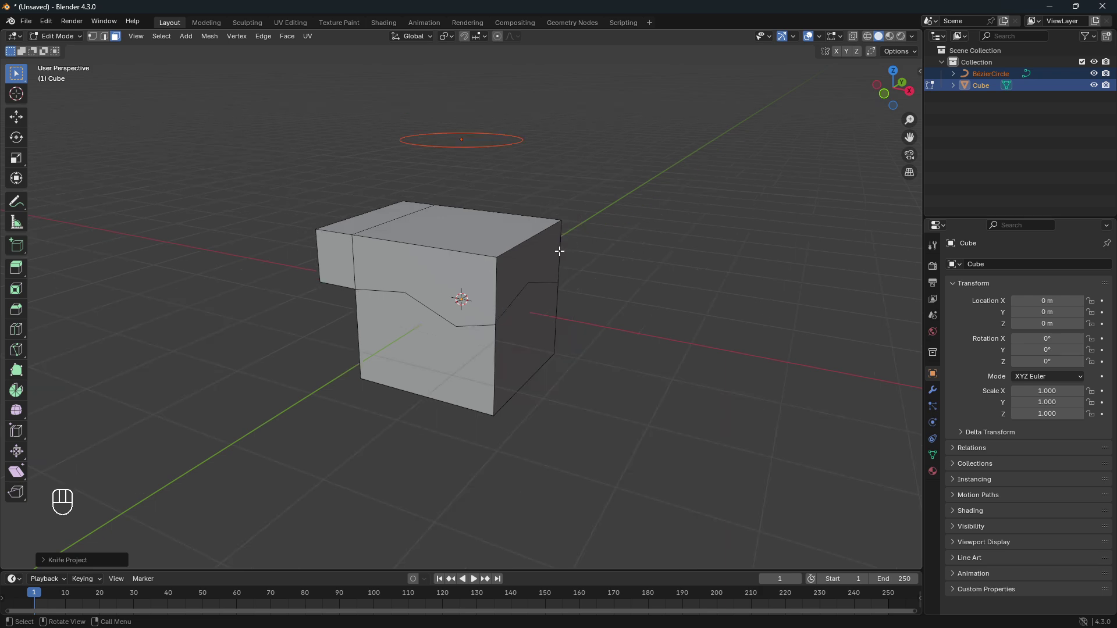
Back in Object Mode, delete the BézierCircle and reselect the Cube.
{"action": "key", "text": "Tab"}
{"action": "left_click", "coordinate": [509, 145]}
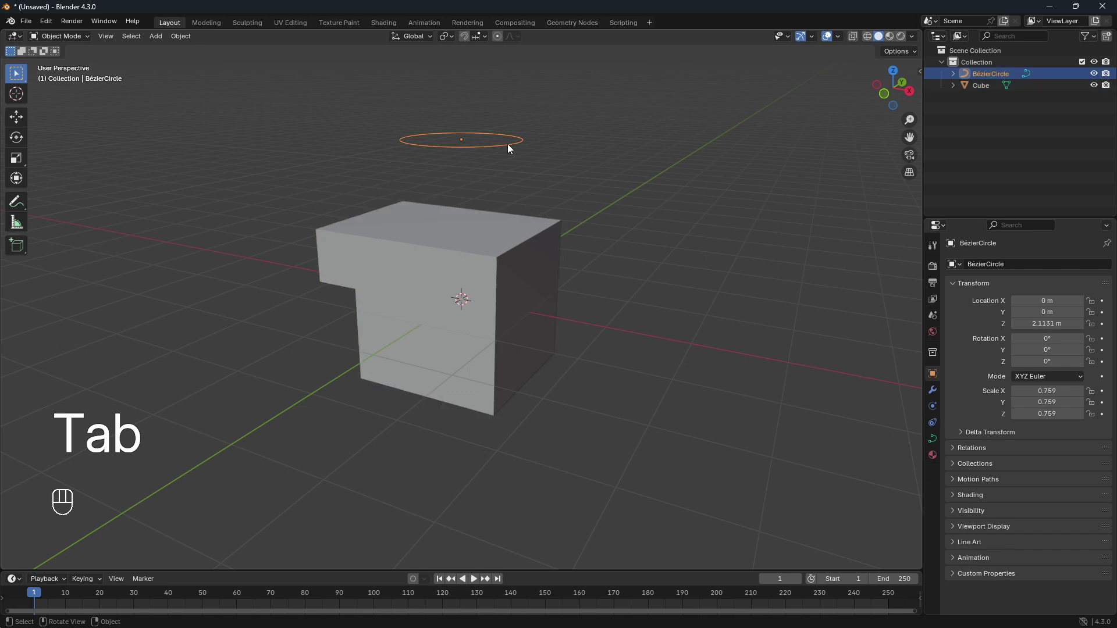
{"action": "key", "text": "x"}
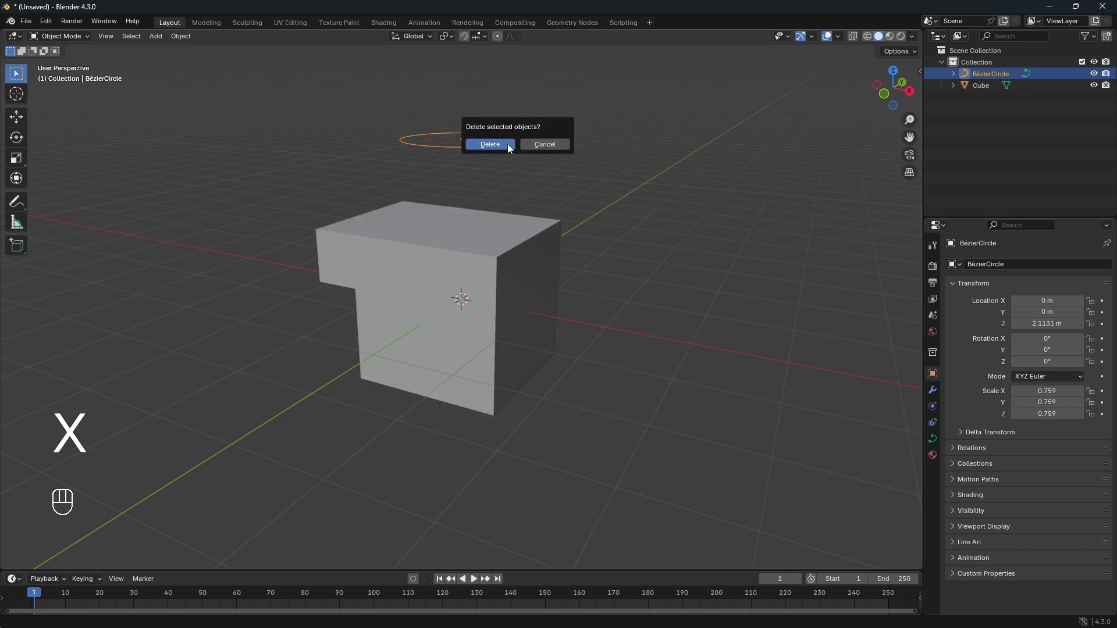
{"action": "left_click", "coordinate": [507, 144]}
{"action": "left_click", "coordinate": [499, 253]}
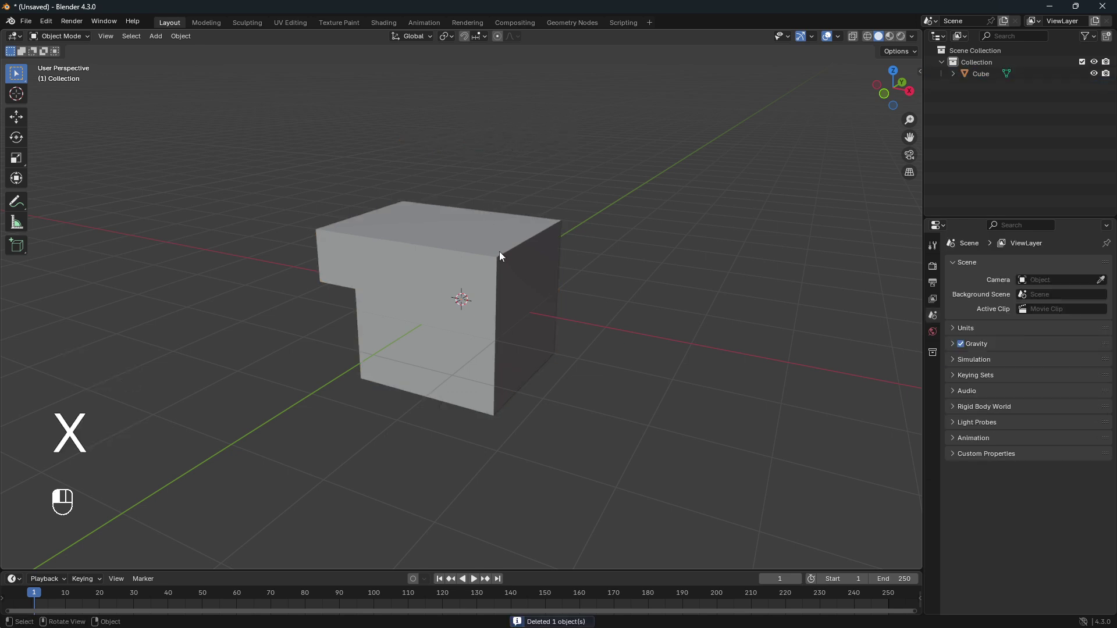
{"action": "middle_click_drag", "start_coordinate": [447, 276], "coordinate": [761, 272]}
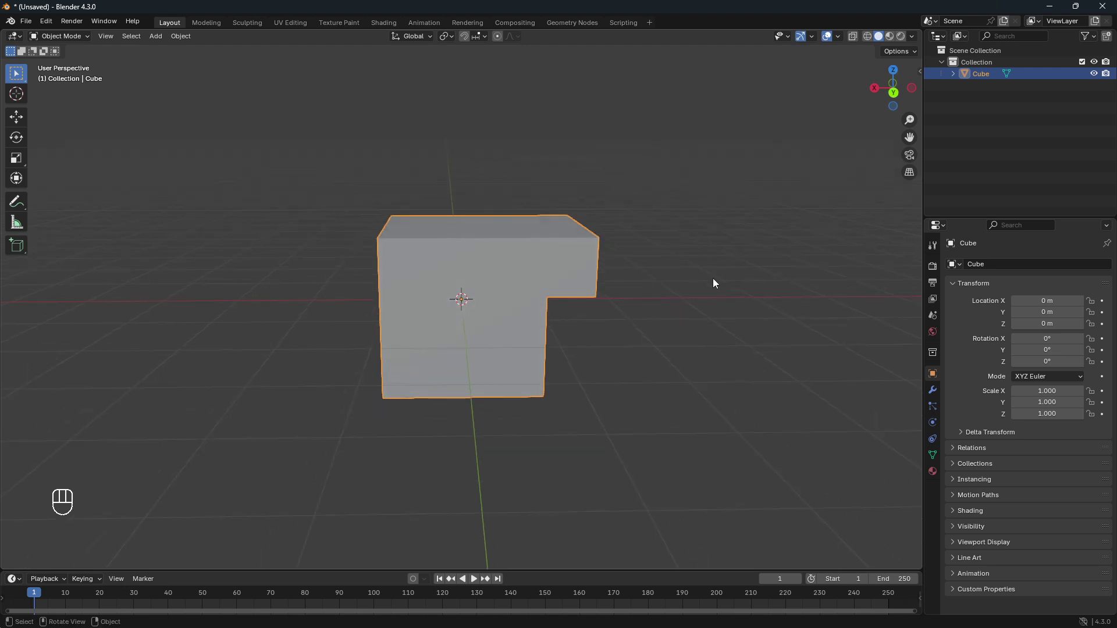
Add a new Bézier circle raised to about 2.53 m and switch to top view.
{"action": "key", "text": "shift+a"}
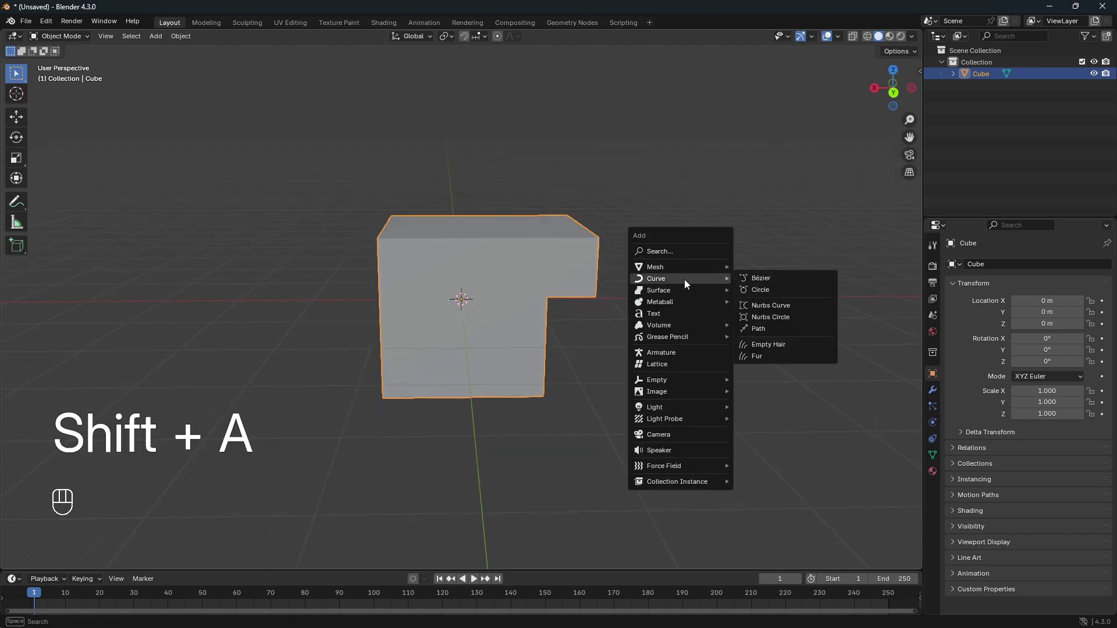
{"action": "left_click", "coordinate": [756, 289]}
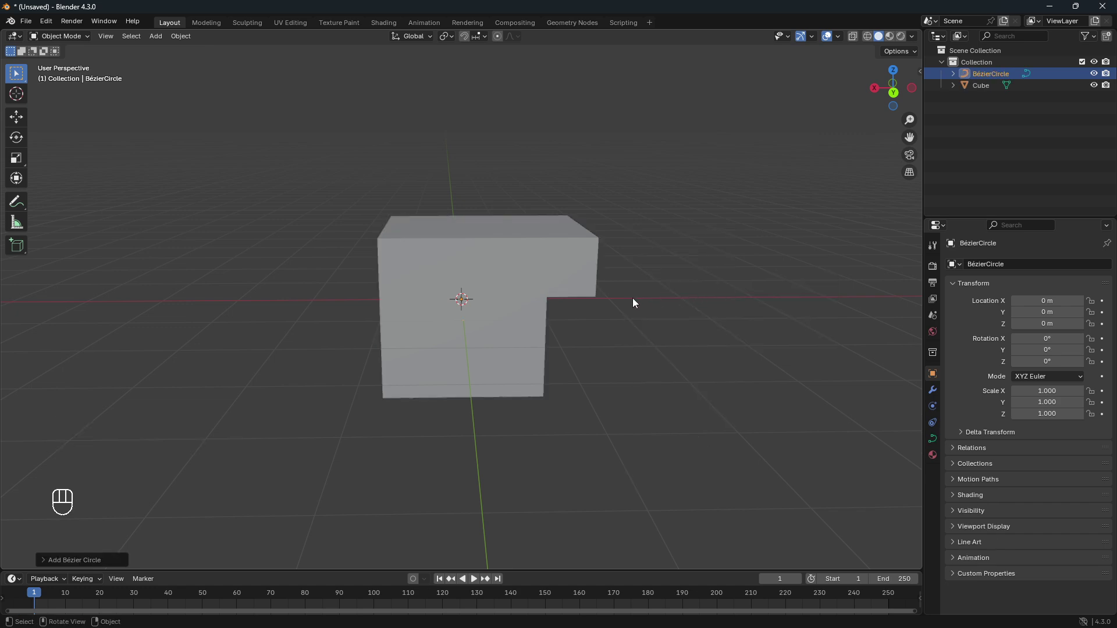
{"action": "key", "text": "g"}
{"action": "key", "text": "z"}
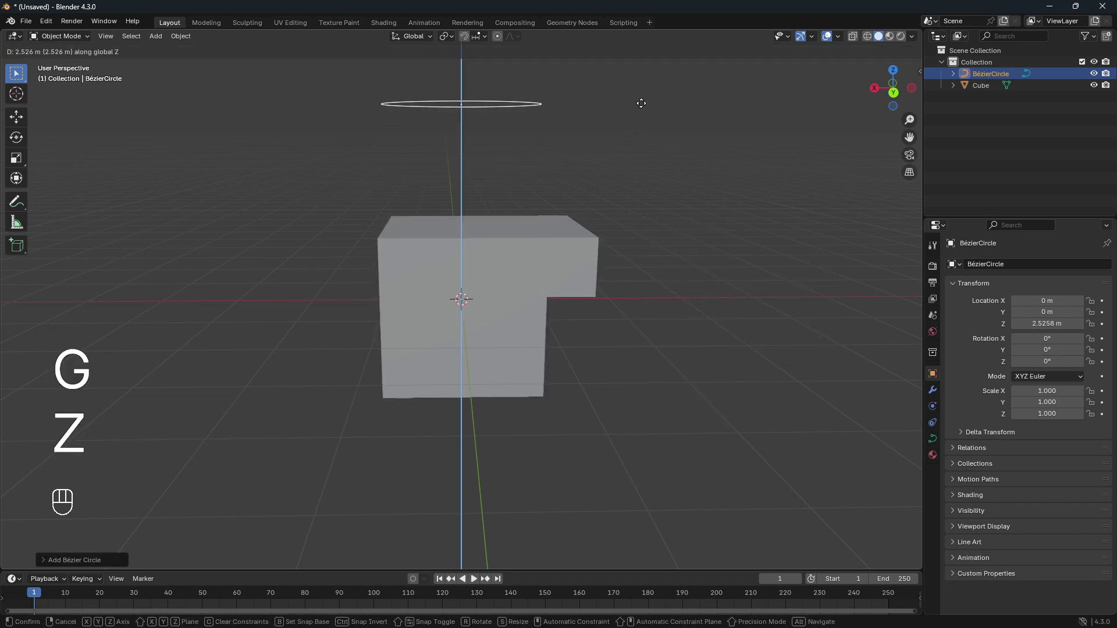
{"action": "left_click", "coordinate": [641, 104]}
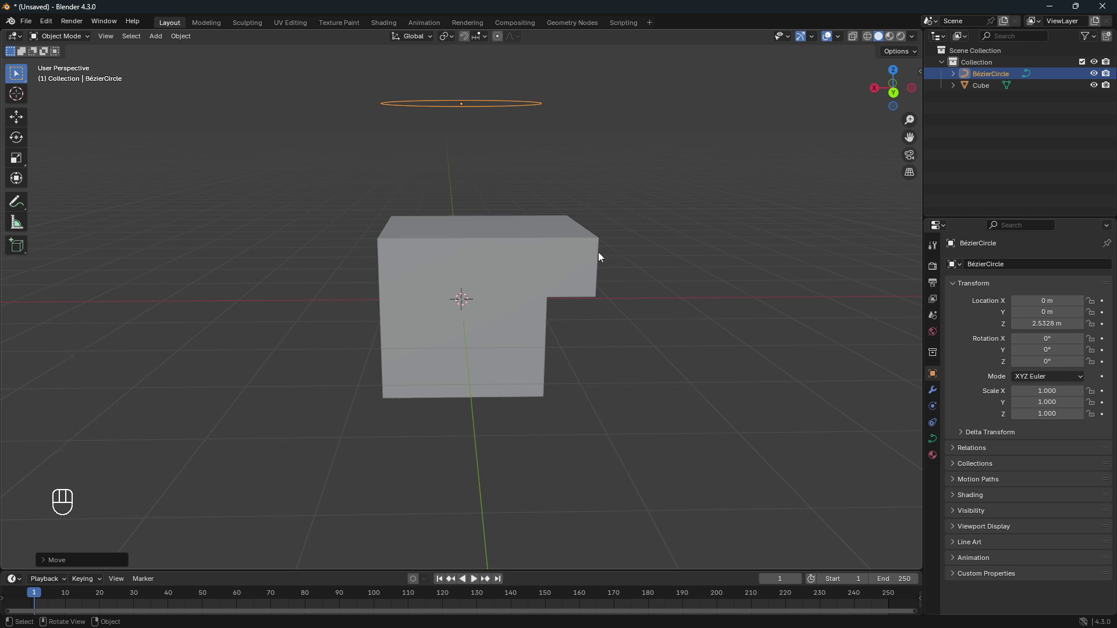
{"action": "scroll", "coordinate": [598, 252], "scroll_direction": "down", "scroll_amount": 1}
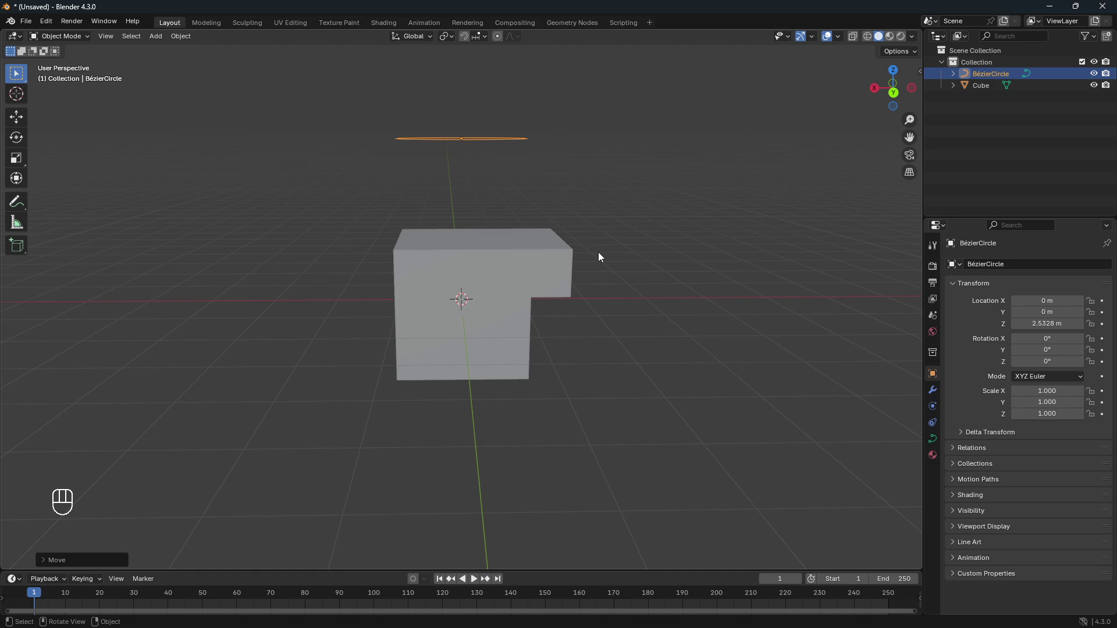
{"action": "key", "text": "KP_7"}
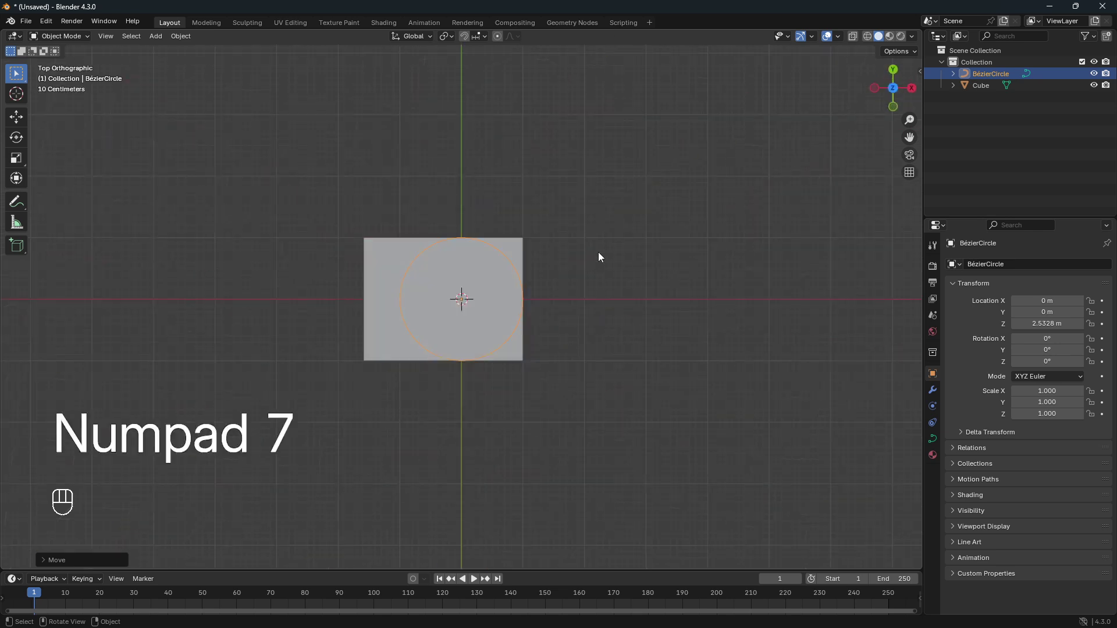
{"action": "scroll", "coordinate": [563, 315], "scroll_direction": "up", "scroll_amount": 1}
Scale the circle to 0.841, then select the Cube and enter Edit Mode.
{"action": "key", "text": "s"}
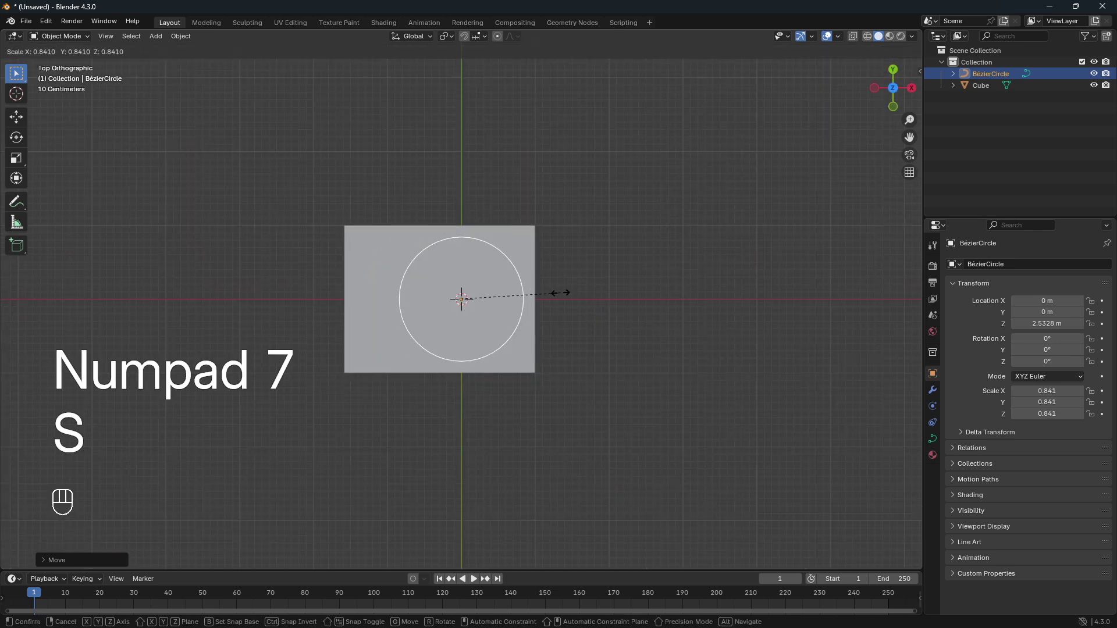
{"action": "left_click", "coordinate": [559, 293]}
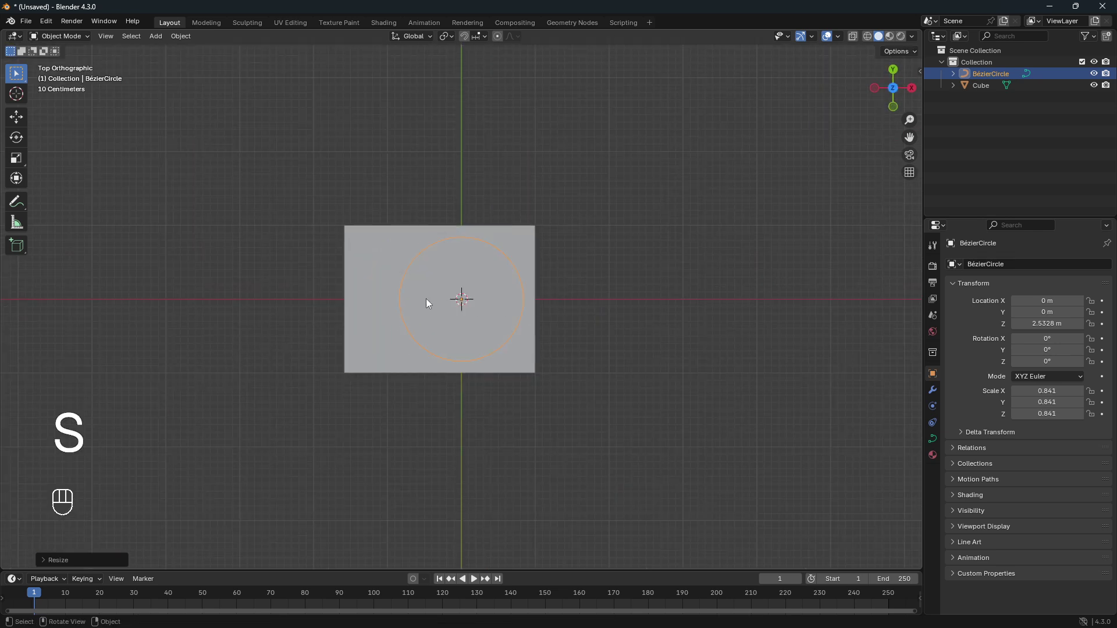
{"action": "left_click", "coordinate": [377, 259]}
{"action": "key", "text": "Tab"}
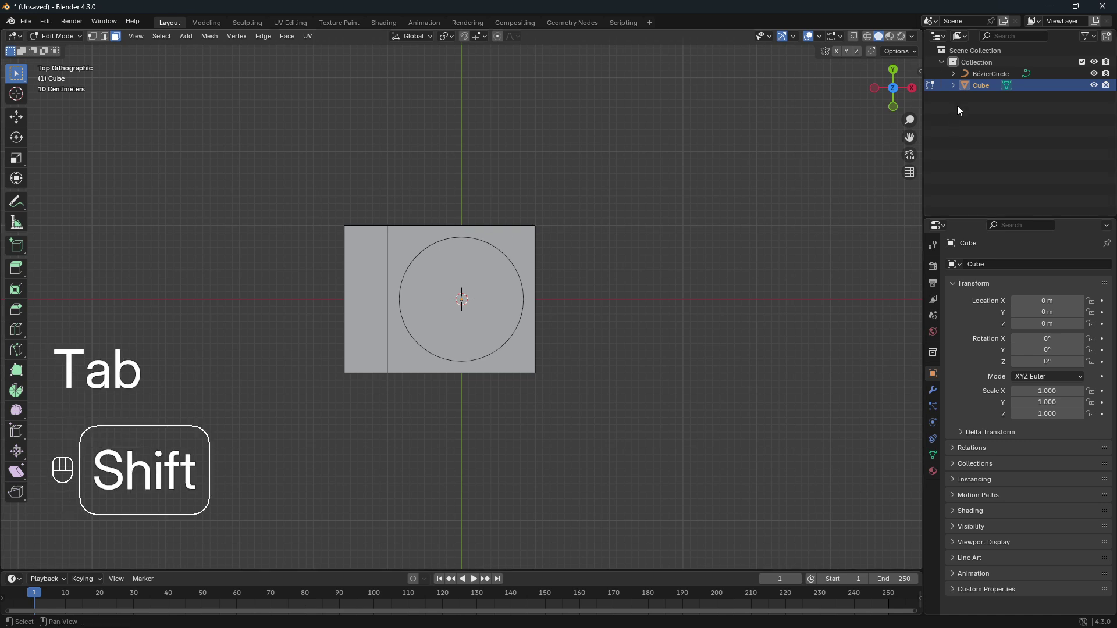
Knife Project the BézierCircle outline onto the cube's top from top view, then orbit to perspective.
{"action": "left_click", "coordinate": [987, 74], "text": "shift"}
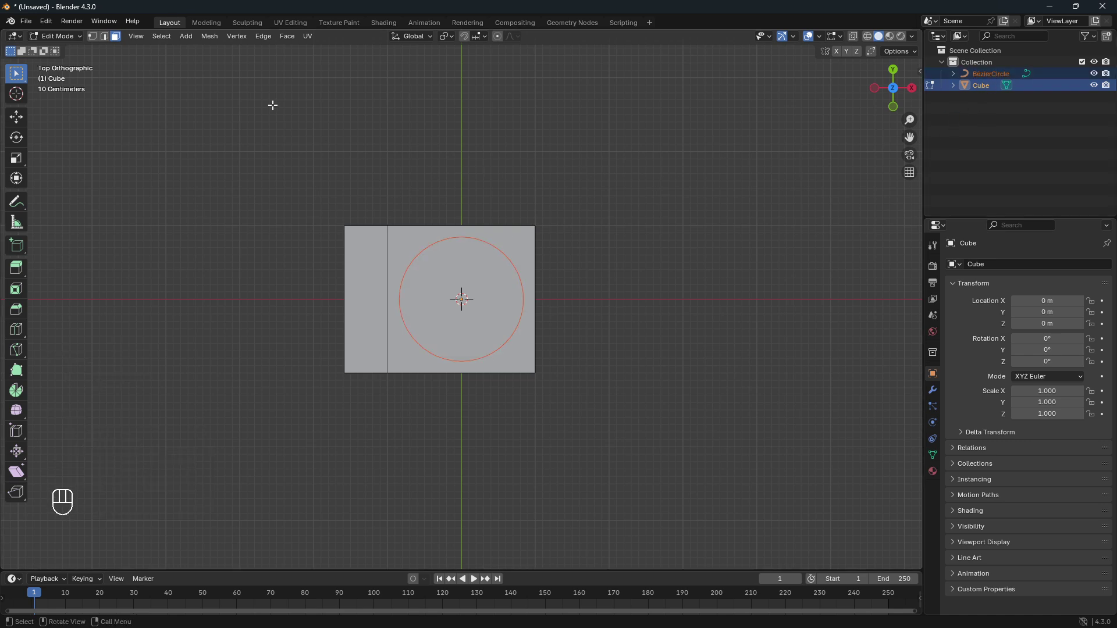
{"action": "left_click", "coordinate": [214, 39]}
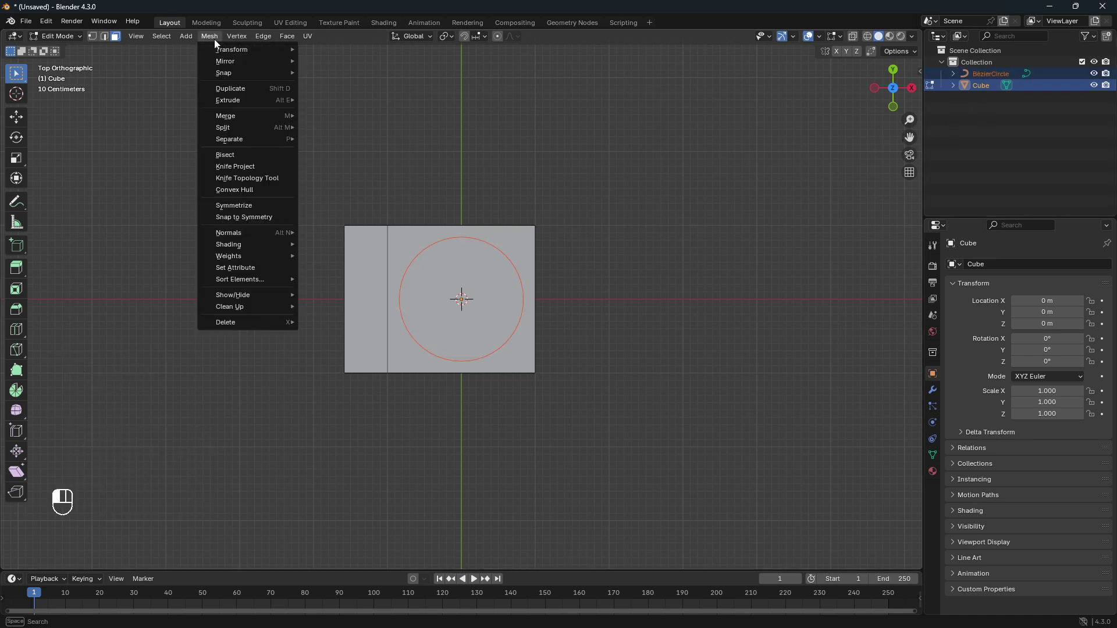
{"action": "left_click", "coordinate": [276, 166]}
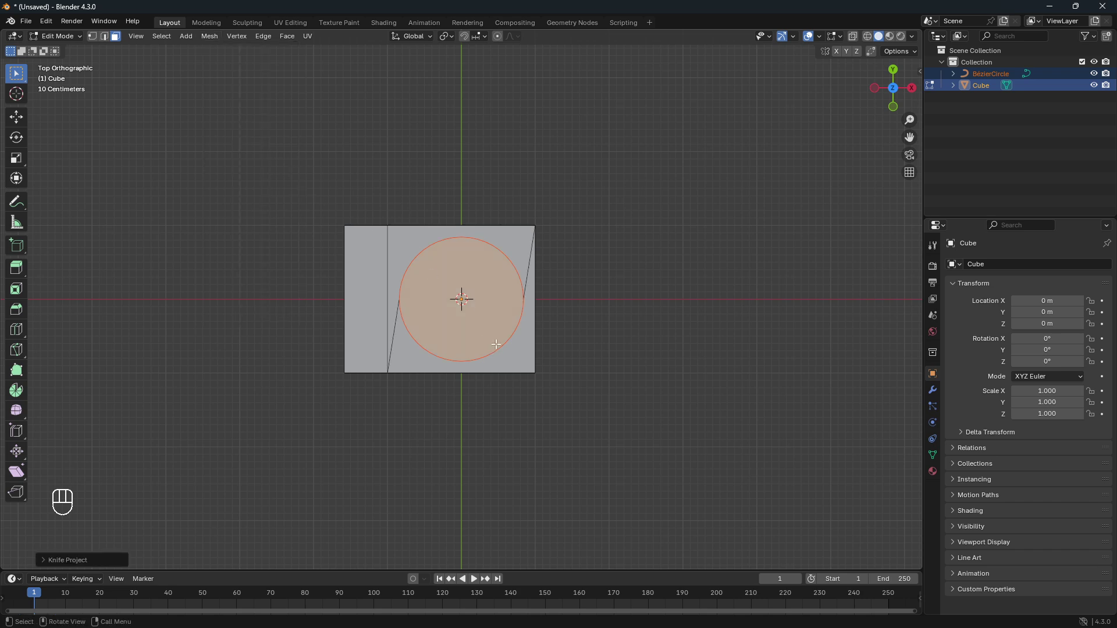
{"action": "scroll", "coordinate": [496, 344], "scroll_direction": "up", "scroll_amount": 1}
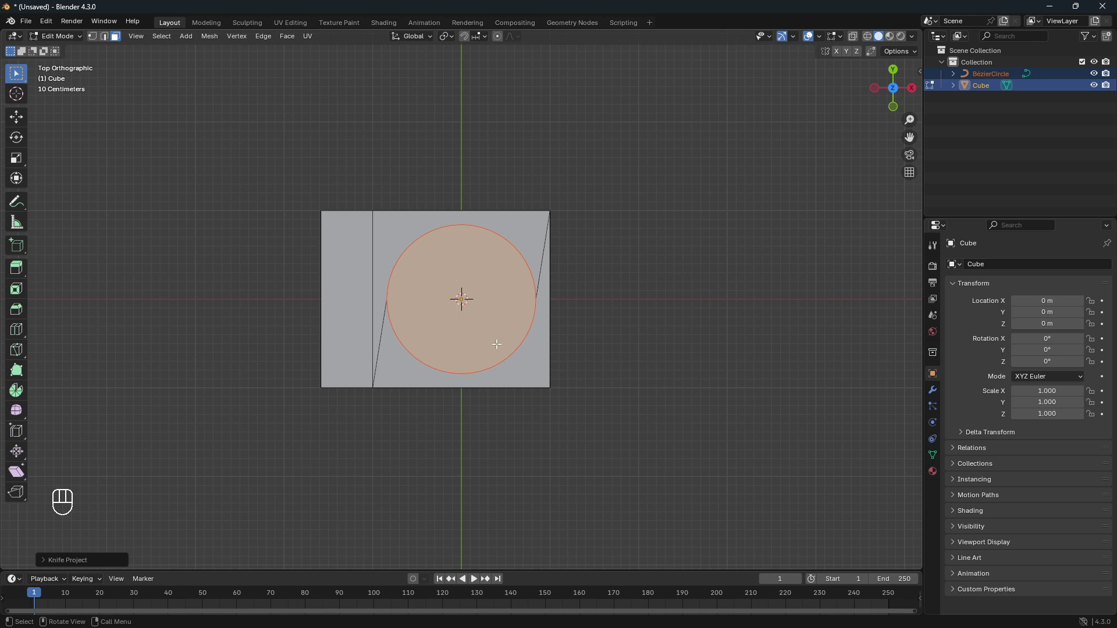
{"action": "middle_click_drag", "start_coordinate": [459, 352], "coordinate": [563, 248]}
Raise the circular cut face along Z, try deleting it as Faces, then undo.
{"action": "key", "text": "g"}
{"action": "key", "text": "z"}
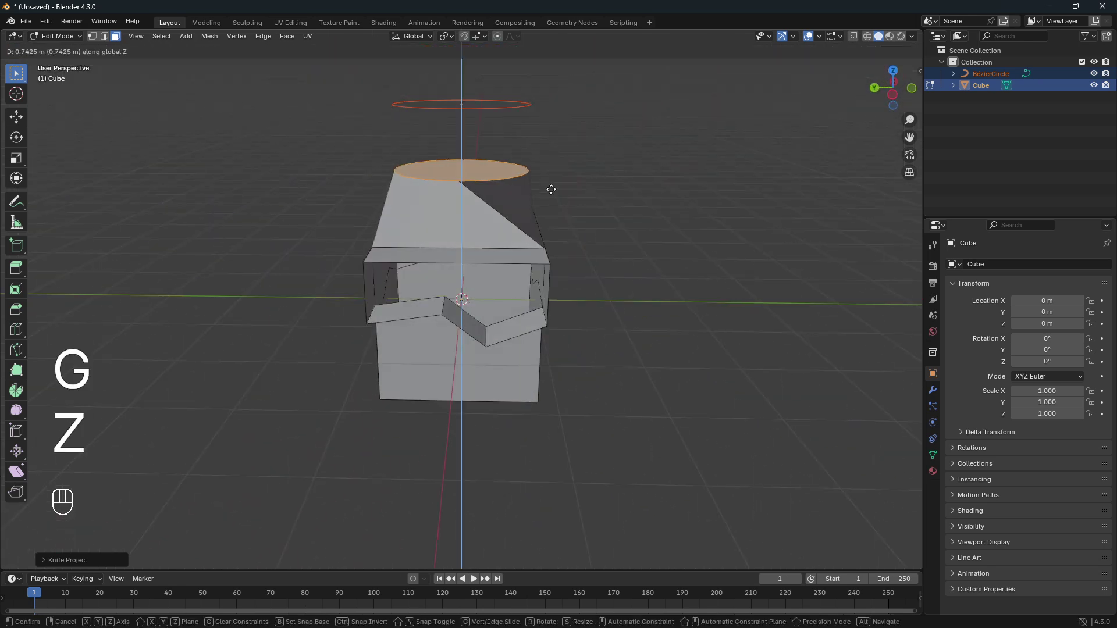
{"action": "left_click", "coordinate": [552, 190]}
{"action": "key", "text": "x"}
{"action": "left_click", "coordinate": [556, 192]}
{"action": "key", "text": "ctrl+z"}
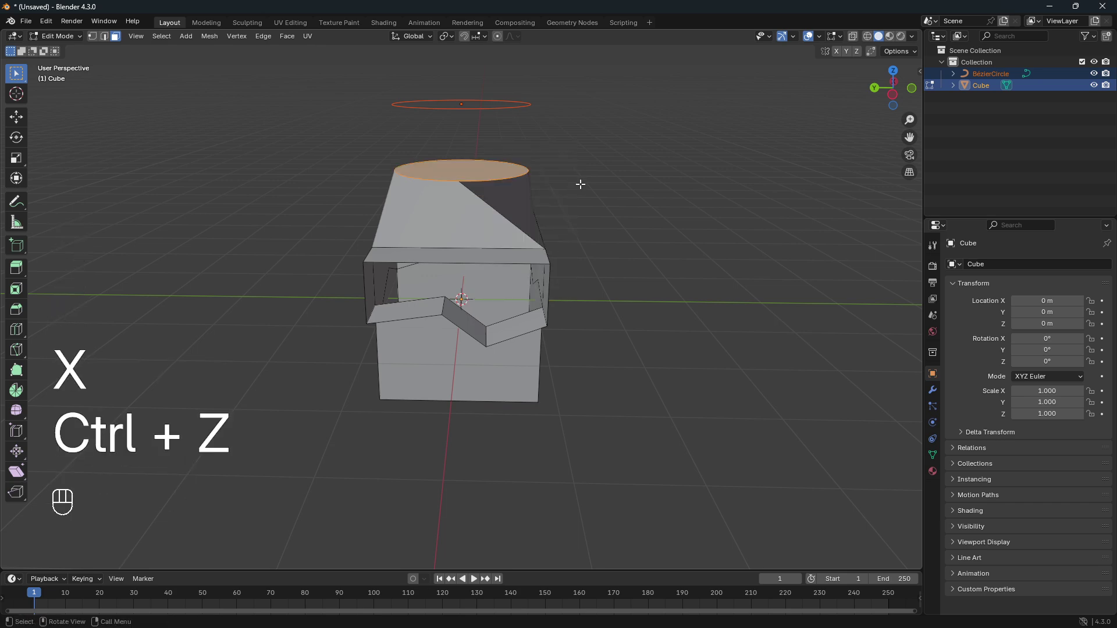
Separate the circular face into Cube.001 and delete that object, leaving an open hole.
{"action": "key", "text": "p"}
{"action": "left_click", "coordinate": [580, 184]}
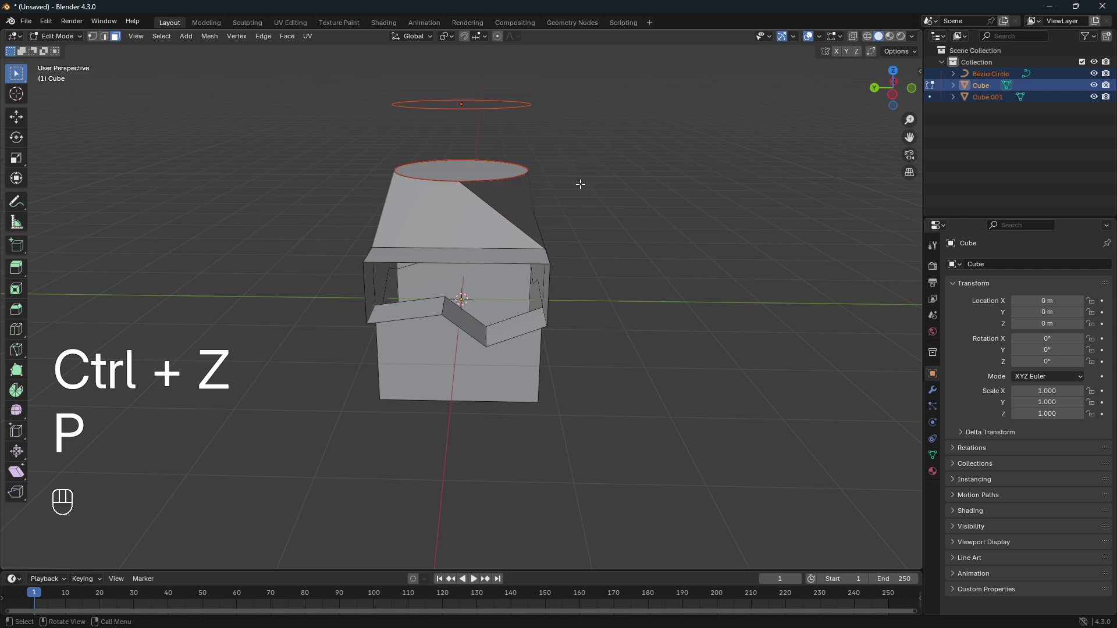
{"action": "key", "text": "Tab"}
{"action": "left_click", "coordinate": [483, 170]}
{"action": "key", "text": "x"}
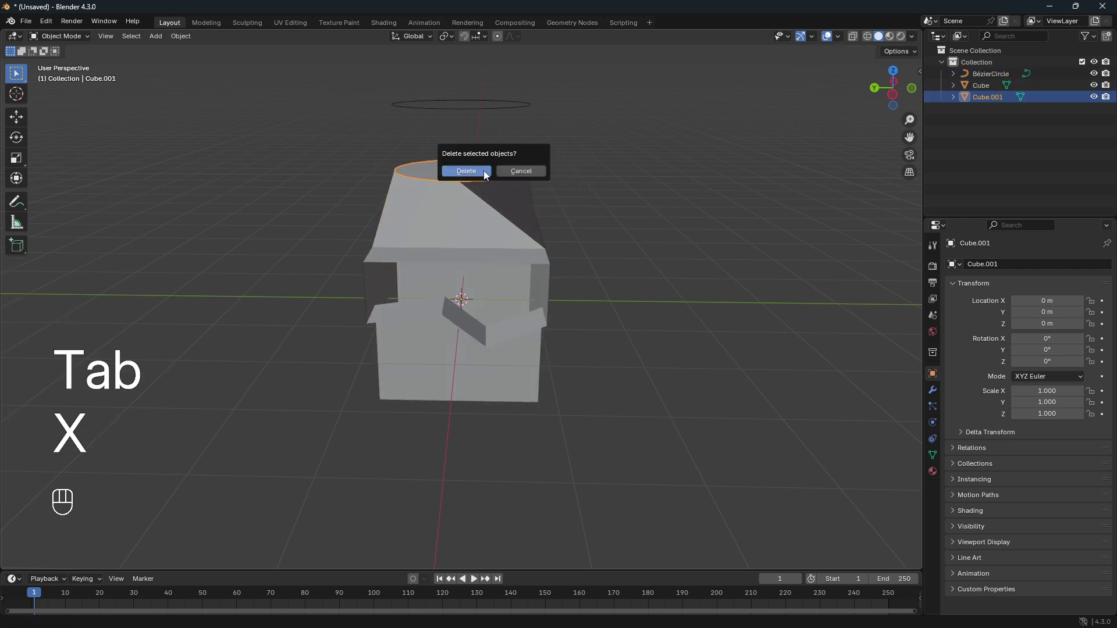
{"action": "left_click", "coordinate": [485, 172]}
{"action": "middle_click_drag", "start_coordinate": [517, 181], "coordinate": [627, 221]}
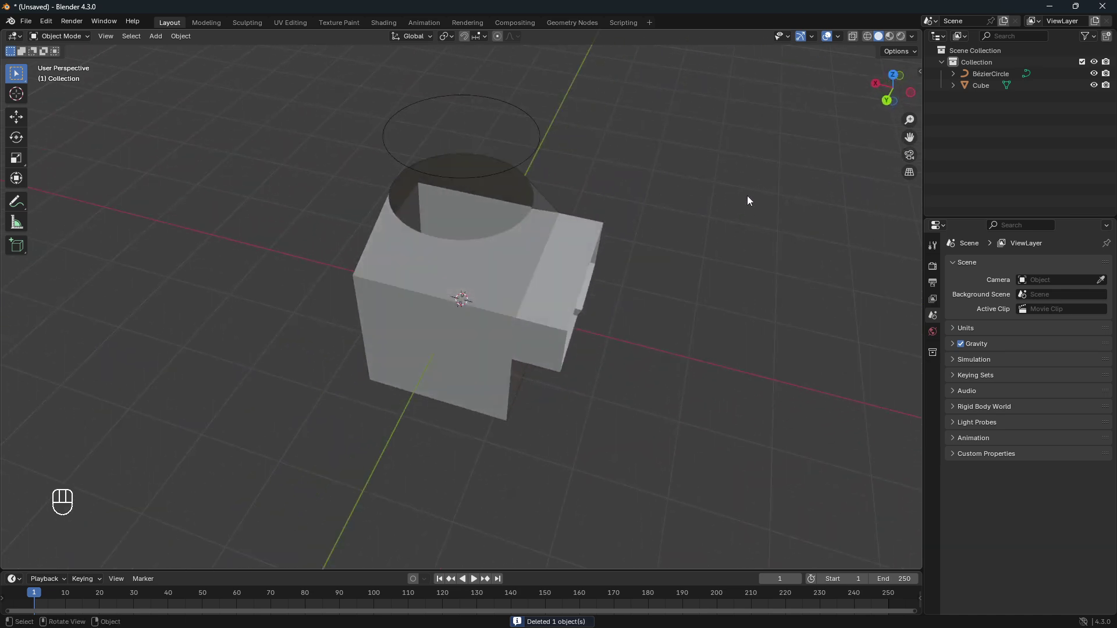